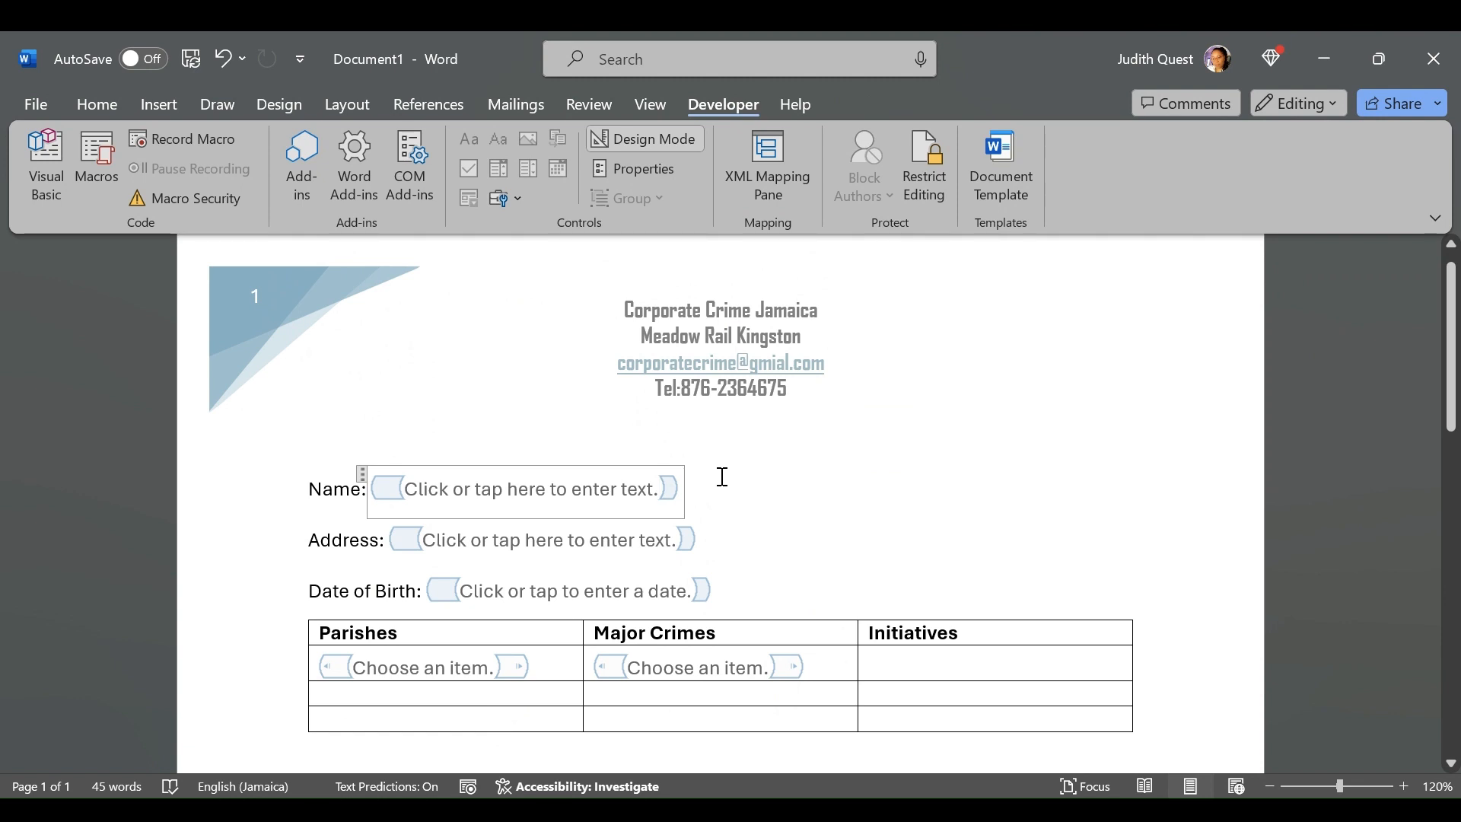
Delete the text content controls beside Name and Address
left_click(362, 472)
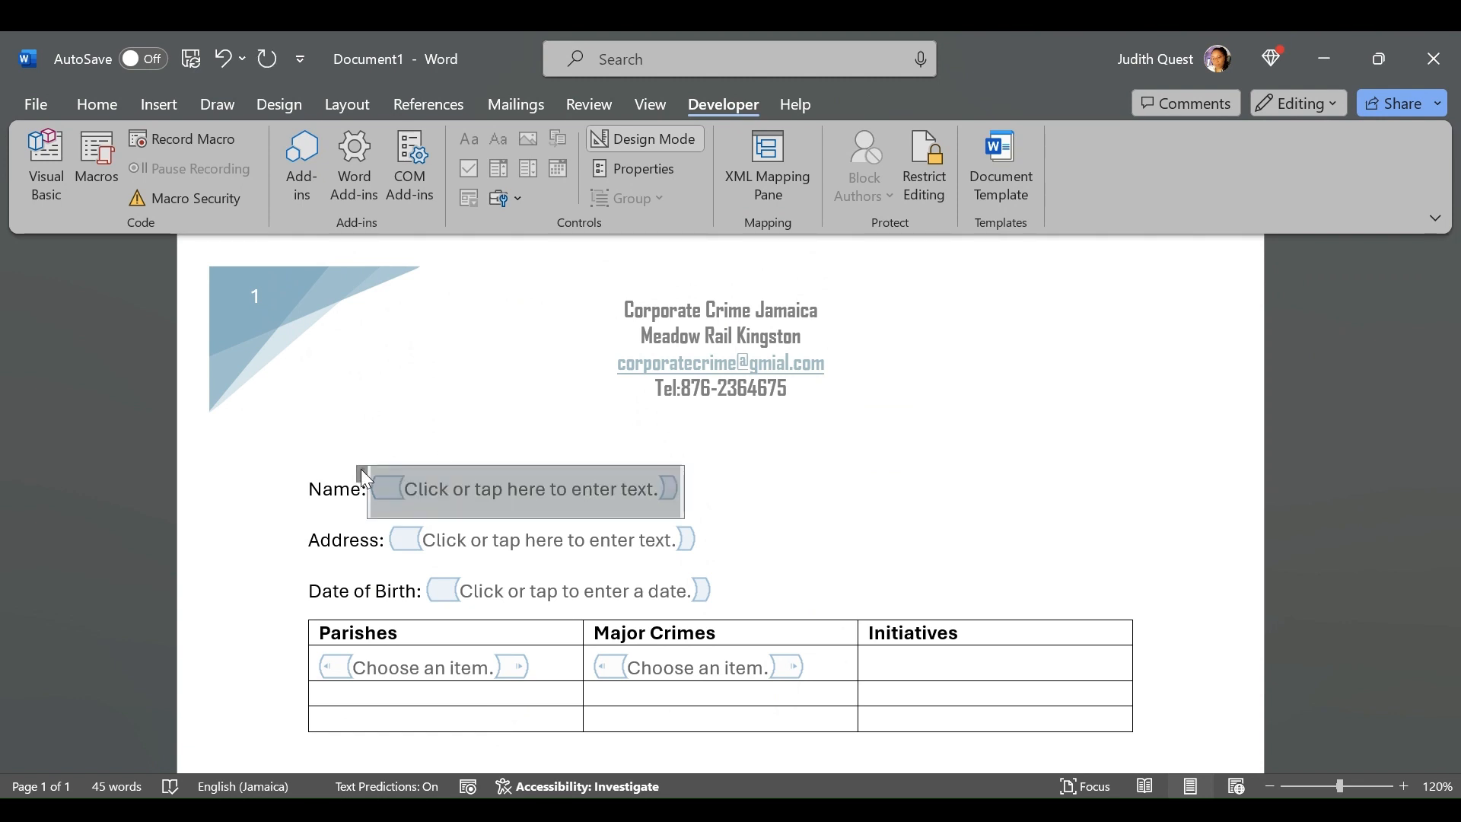
key("Delete")
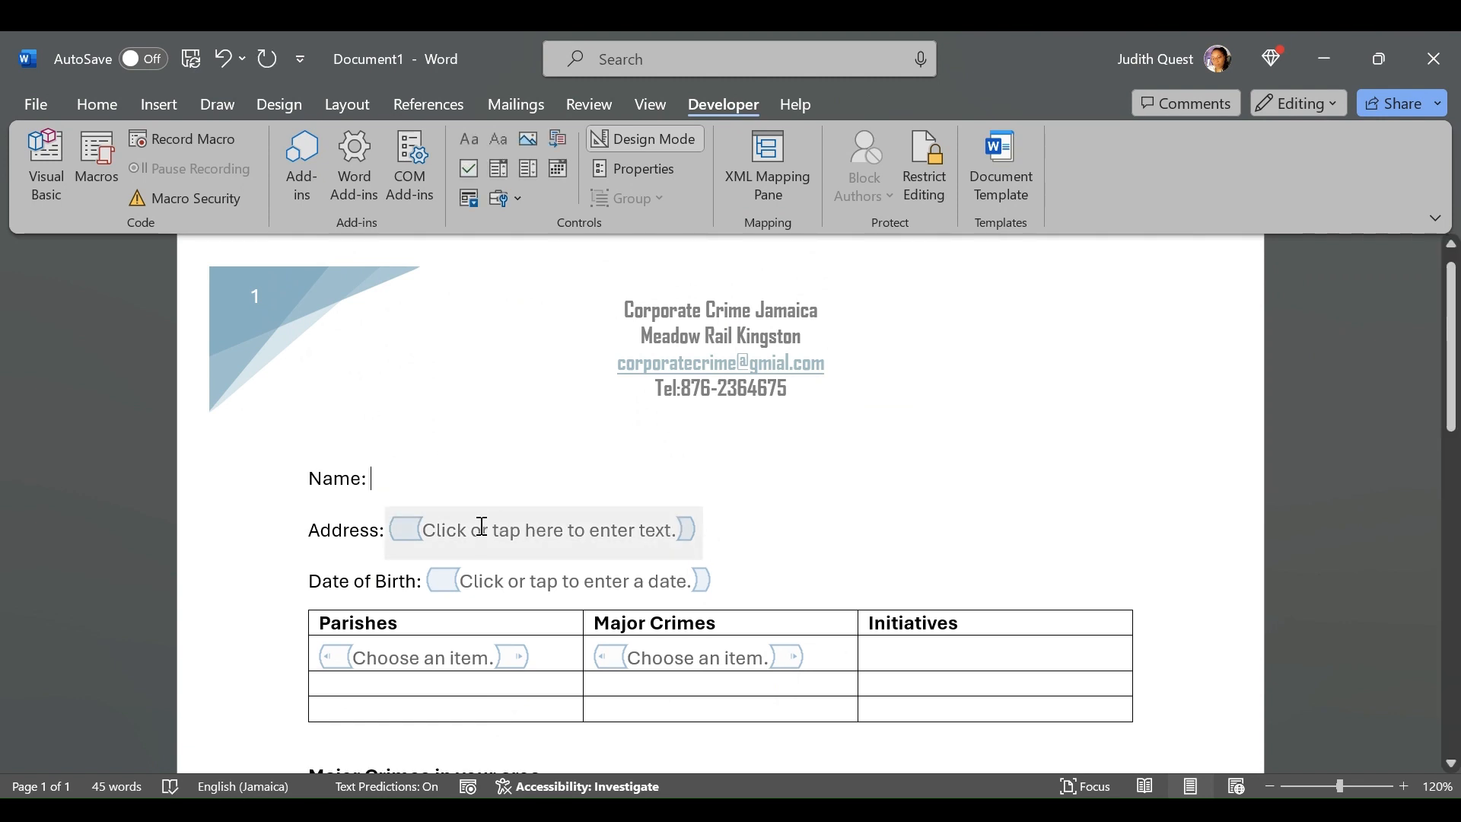
left_click(381, 510)
key("Delete")
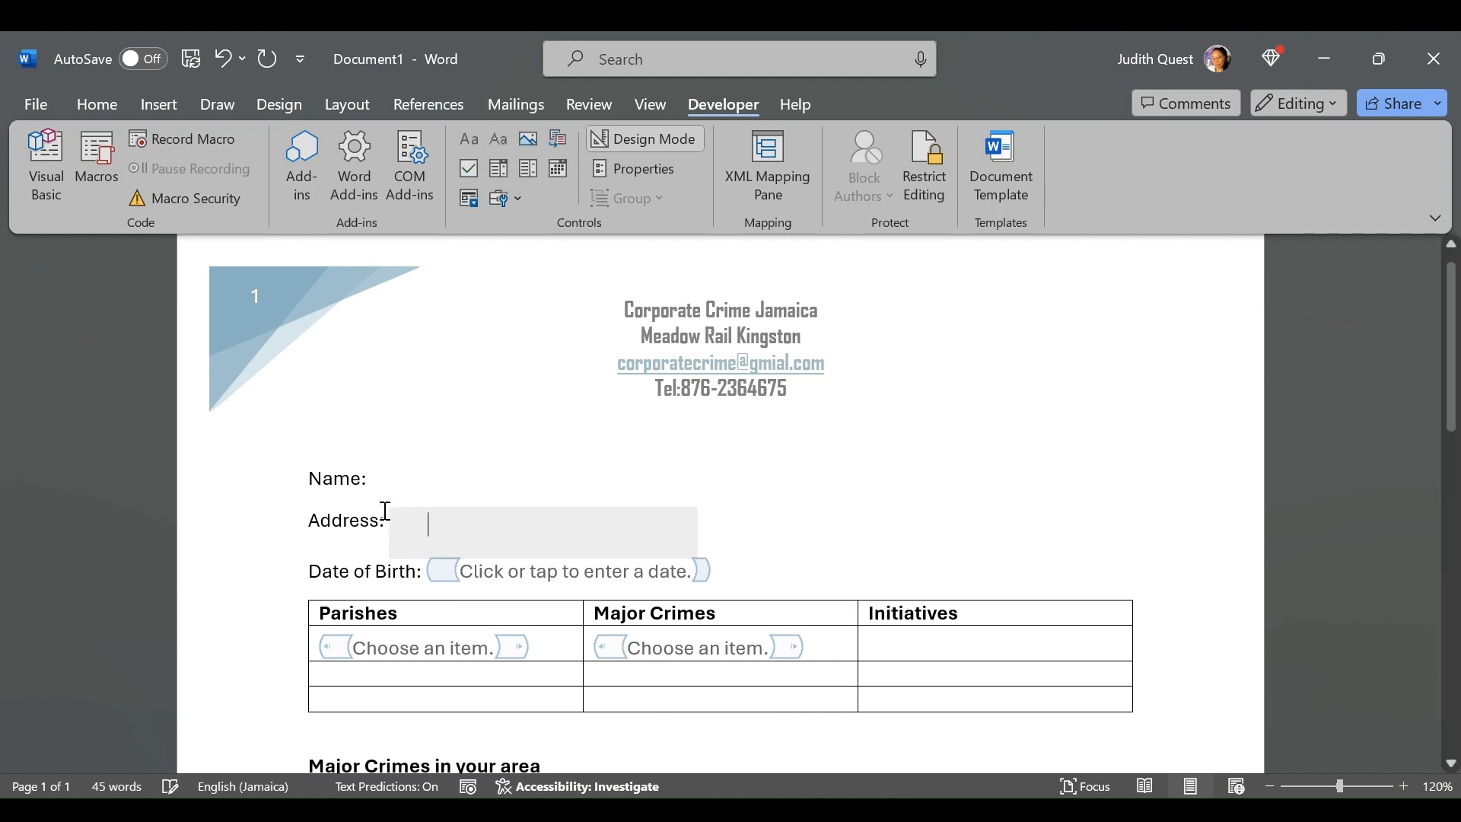
Delete the date content control beside Date of Birth
left_click(440, 555)
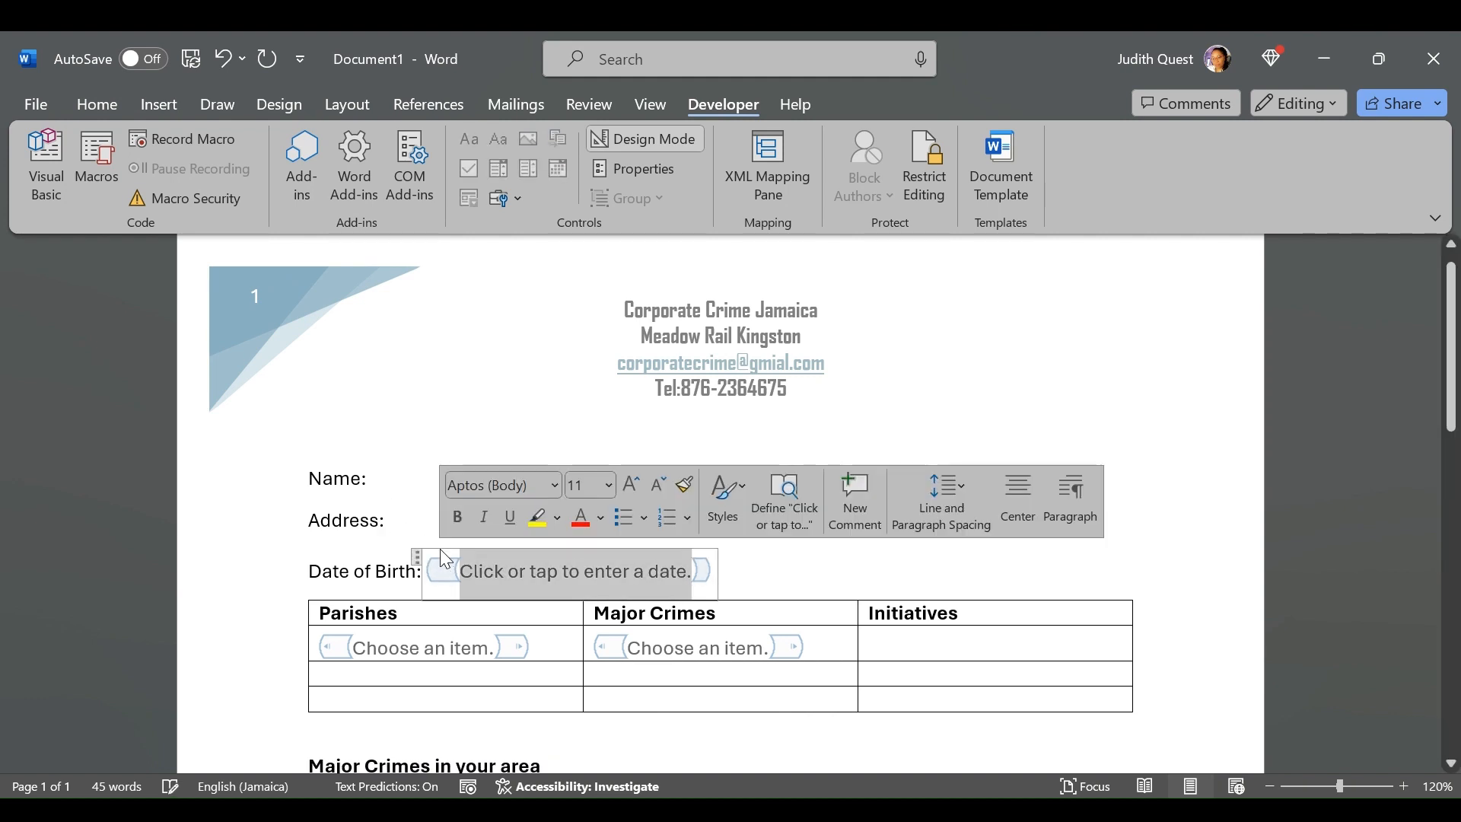
left_click(423, 559)
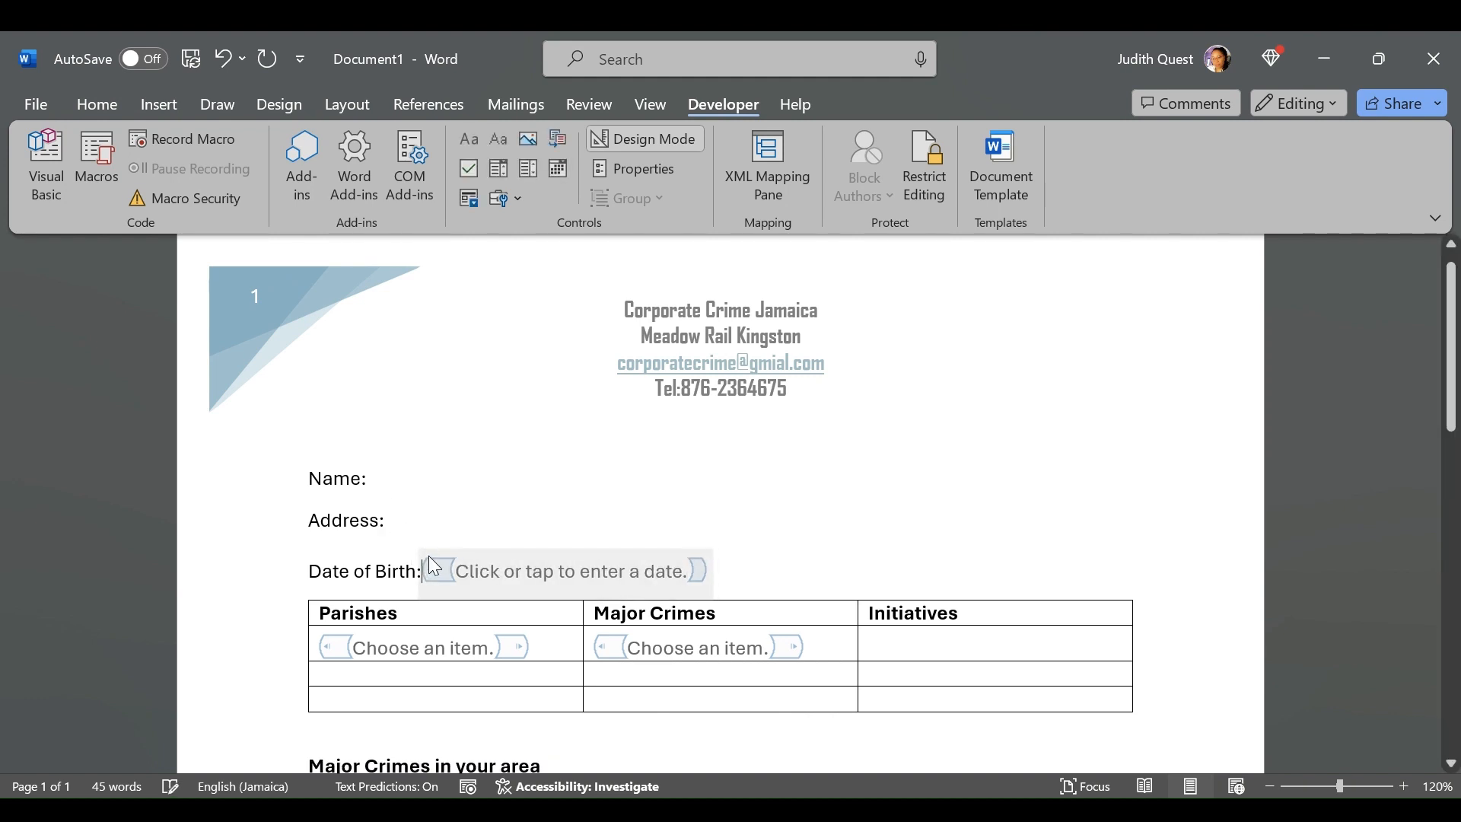
left_click(446, 563)
key("Delete")
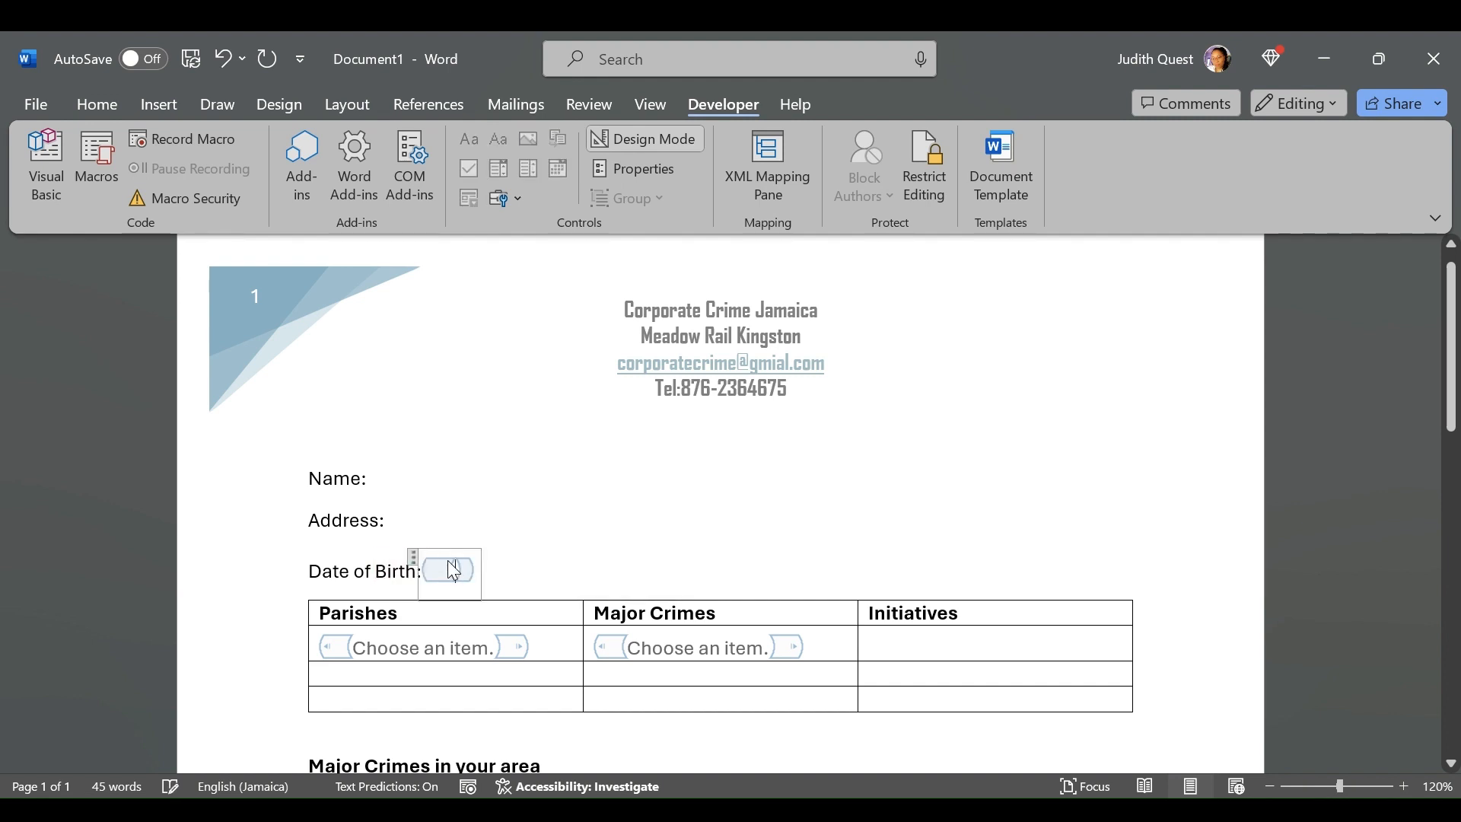
left_click(413, 556)
key("Delete")
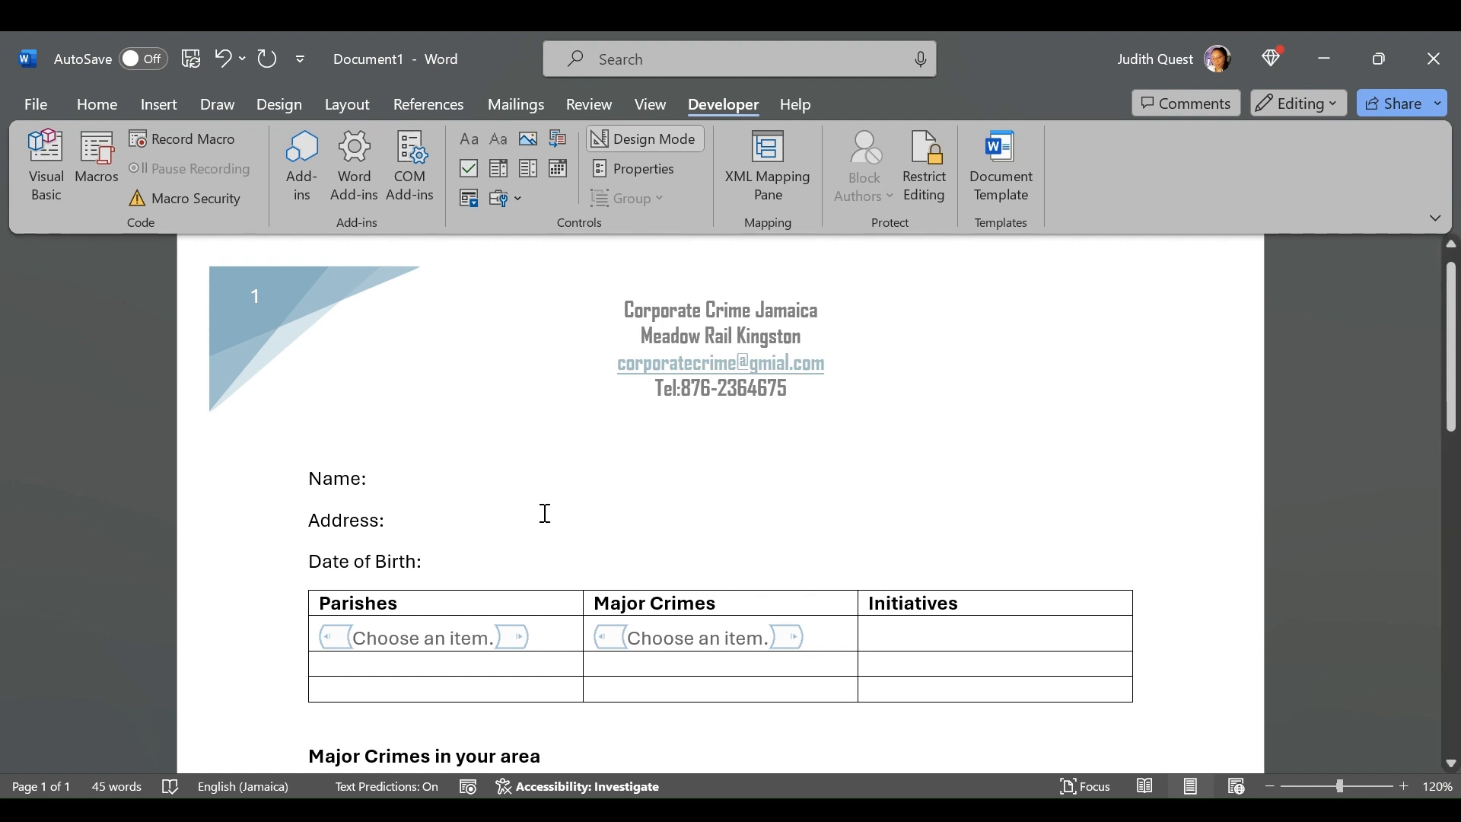
Delete the drop-down content control from the first cell under Parishes
left_click(324, 628)
double_click(326, 636)
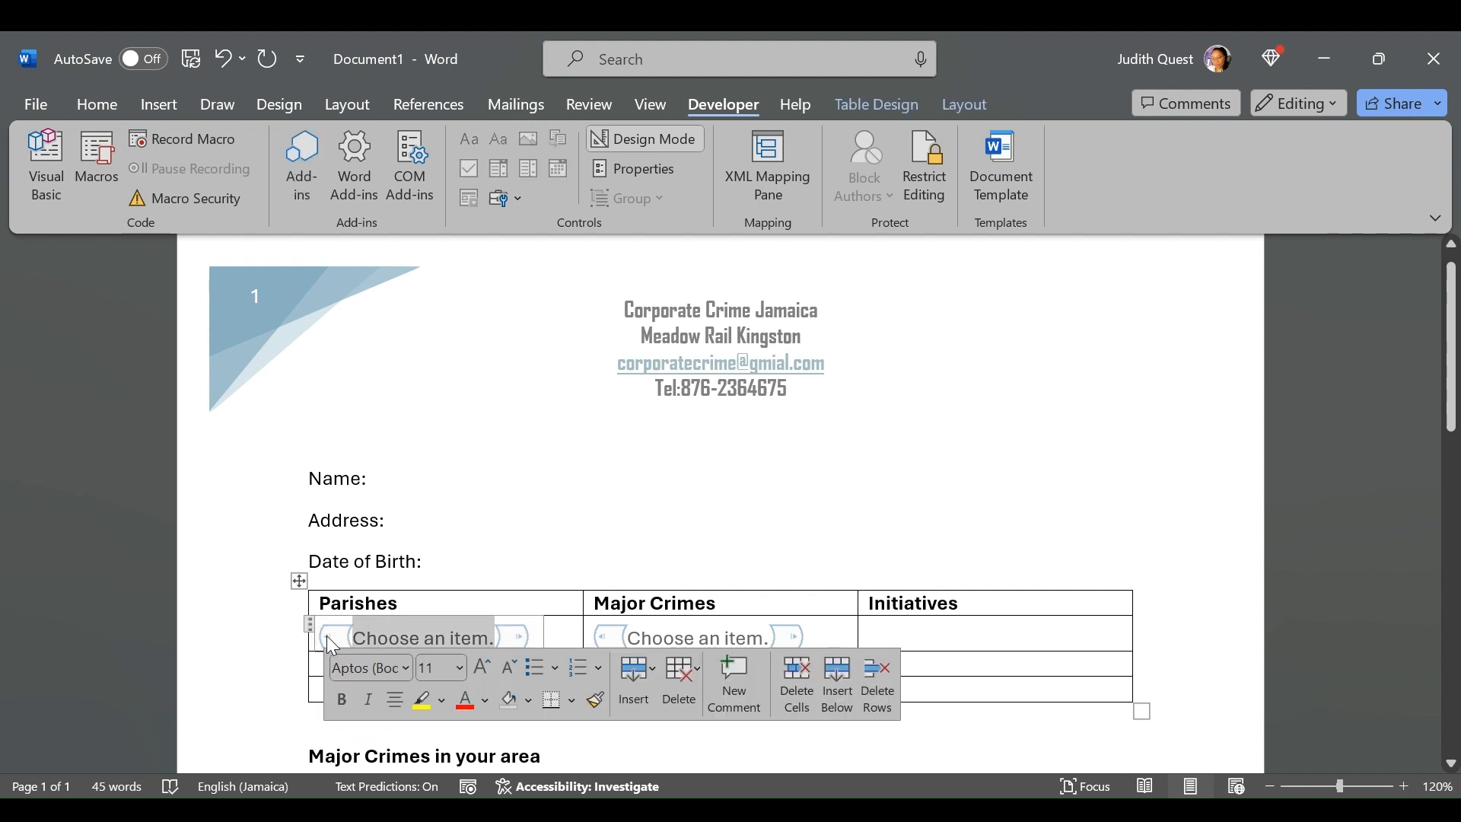
key("Delete")
left_click(310, 624)
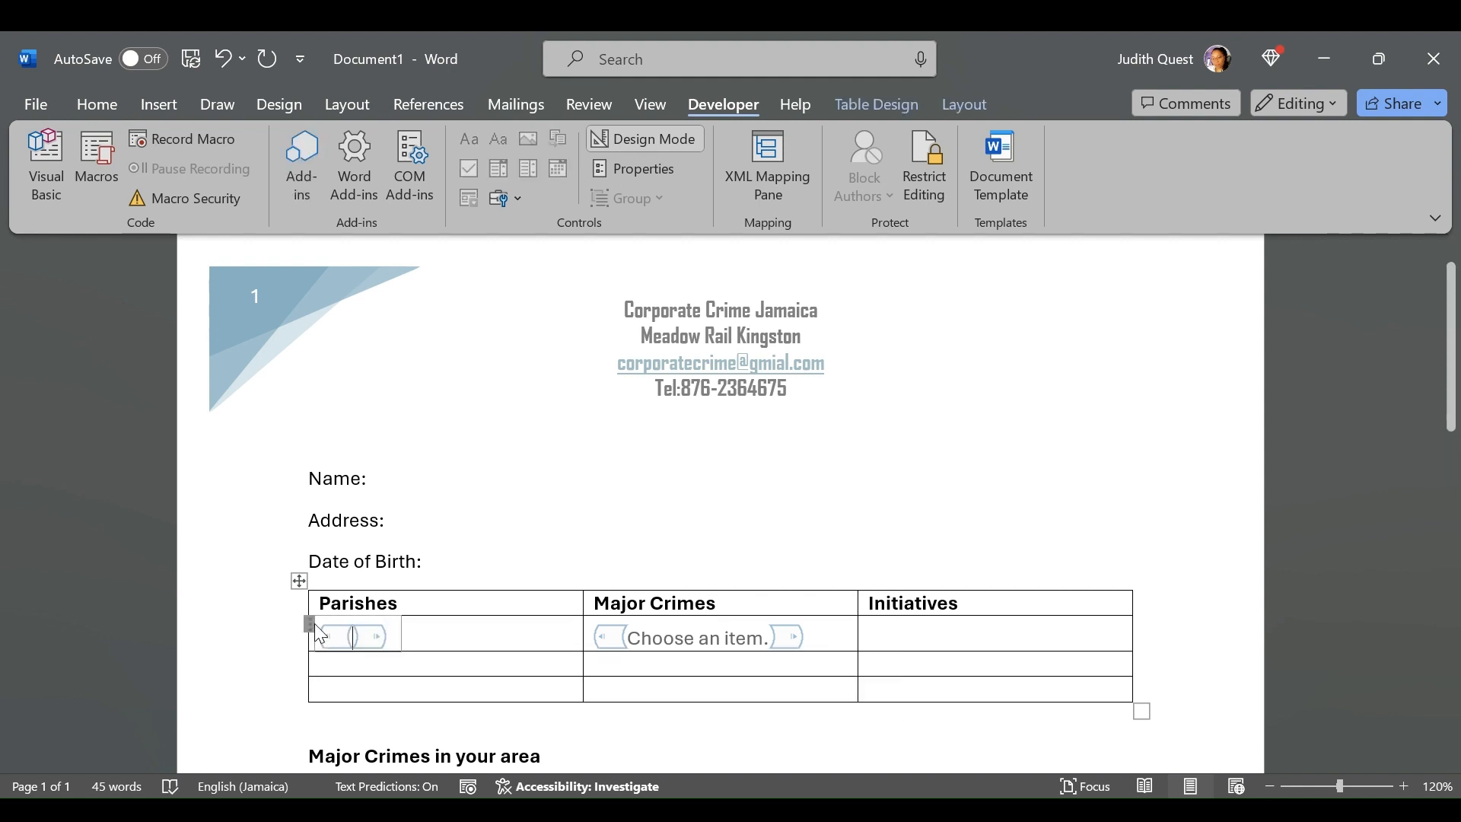
key("Delete")
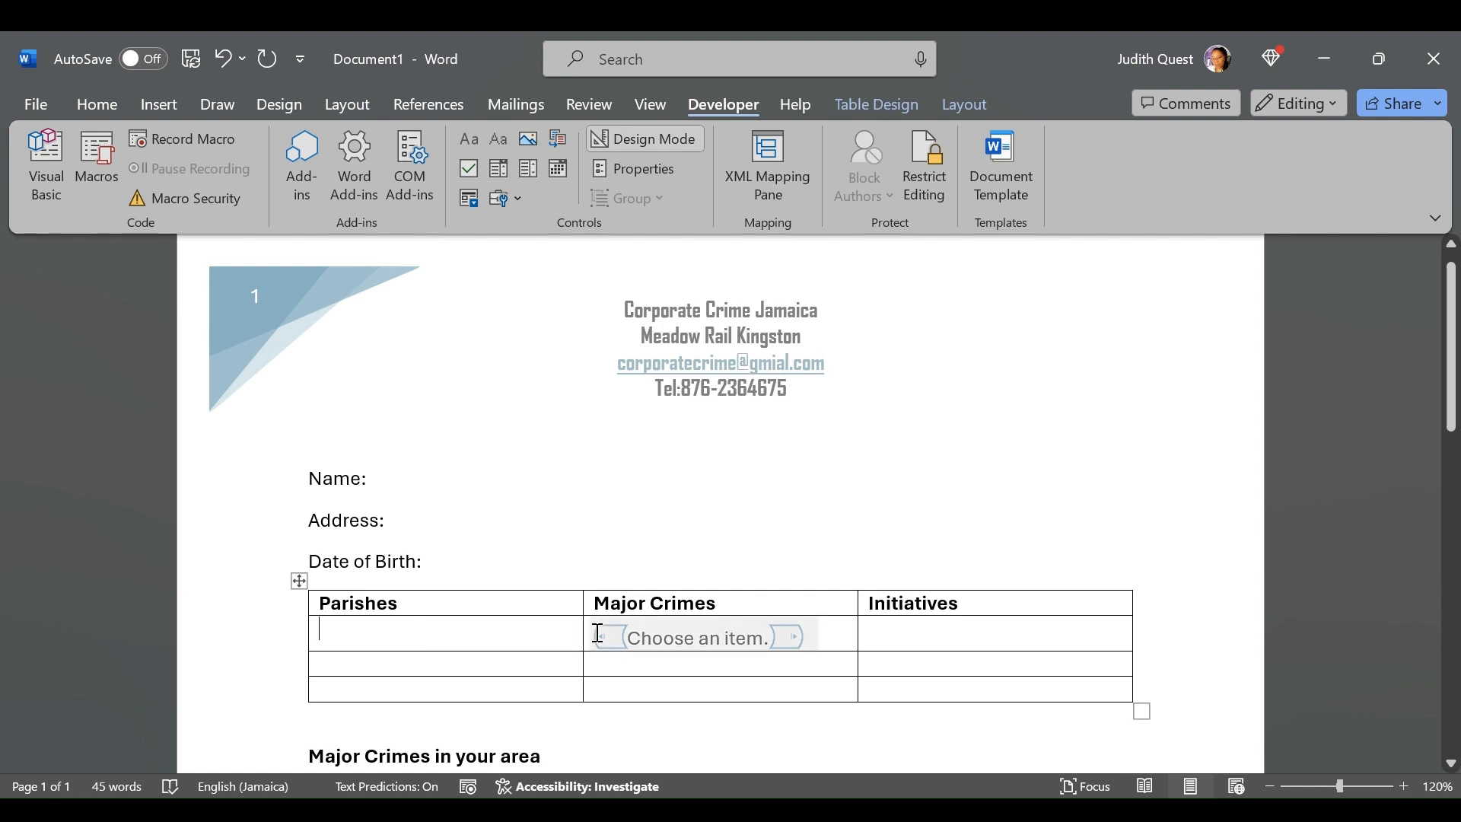
Delete the drop-down content control from the first cell under Major Crimes
left_click(588, 636)
left_click(586, 632)
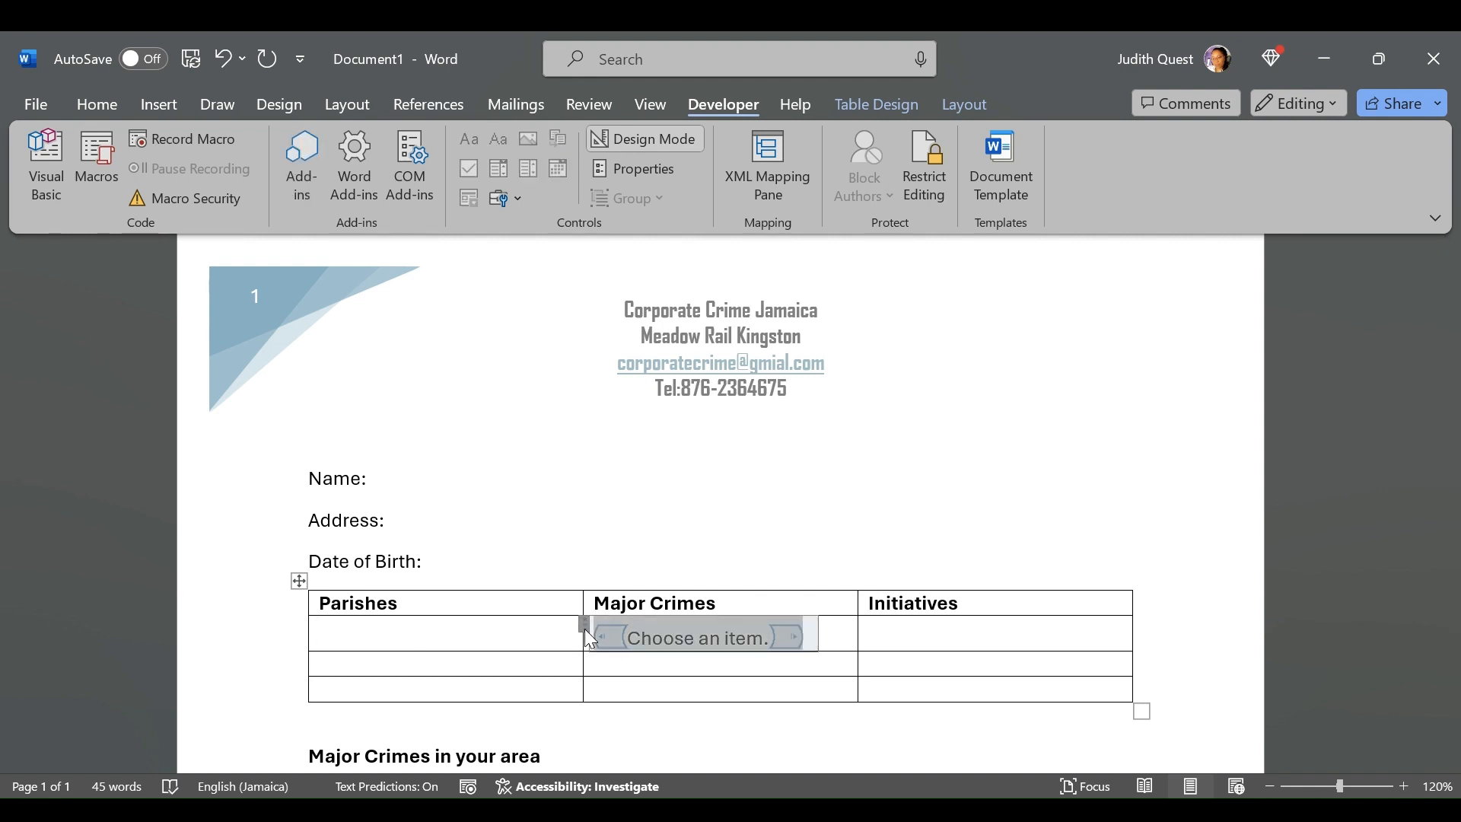
key("Delete")
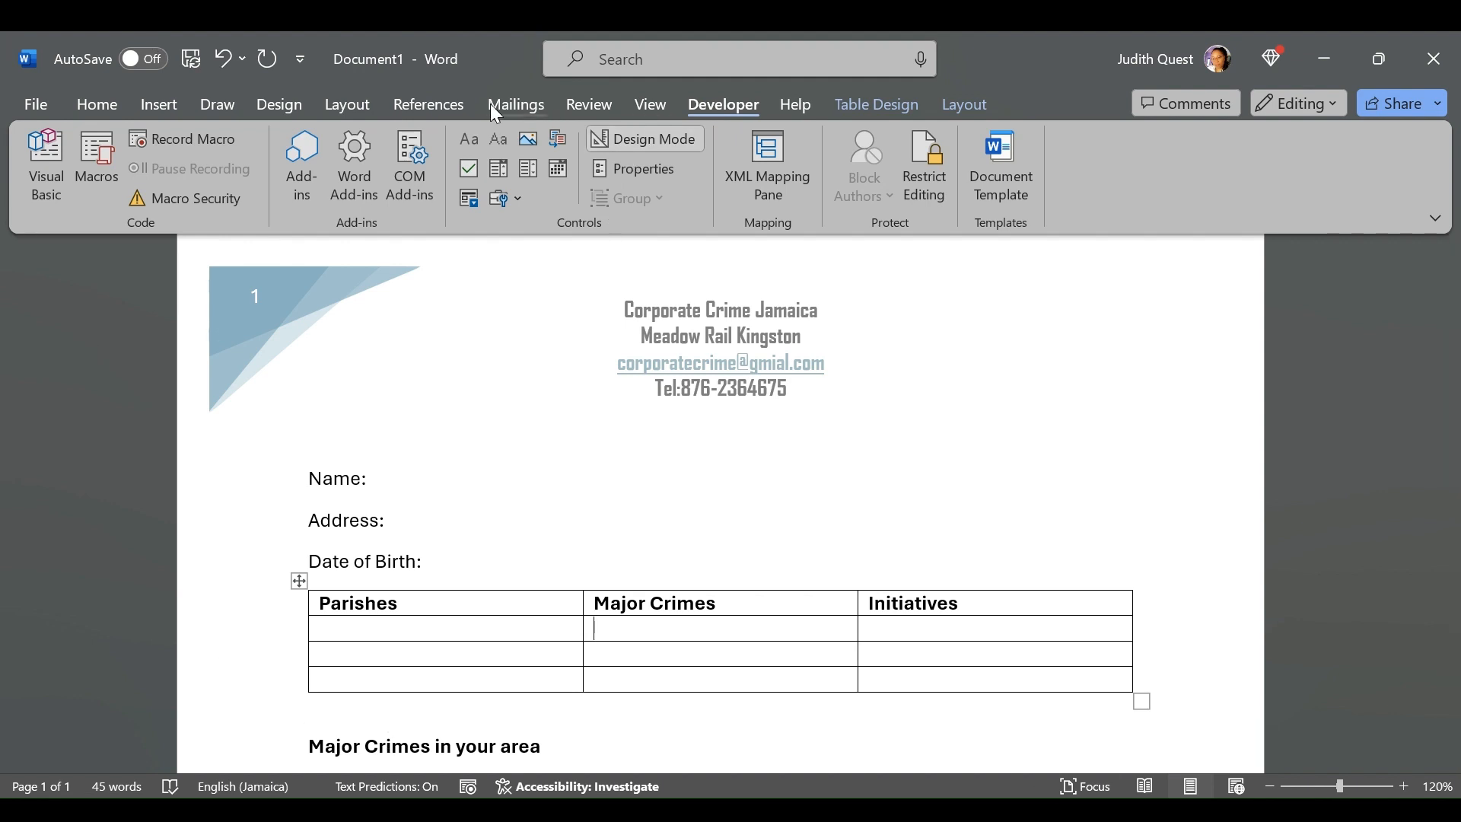
Disable and re-enable the Developer tab in the ribbon customization options, and apply the settings
right_click(607, 111)
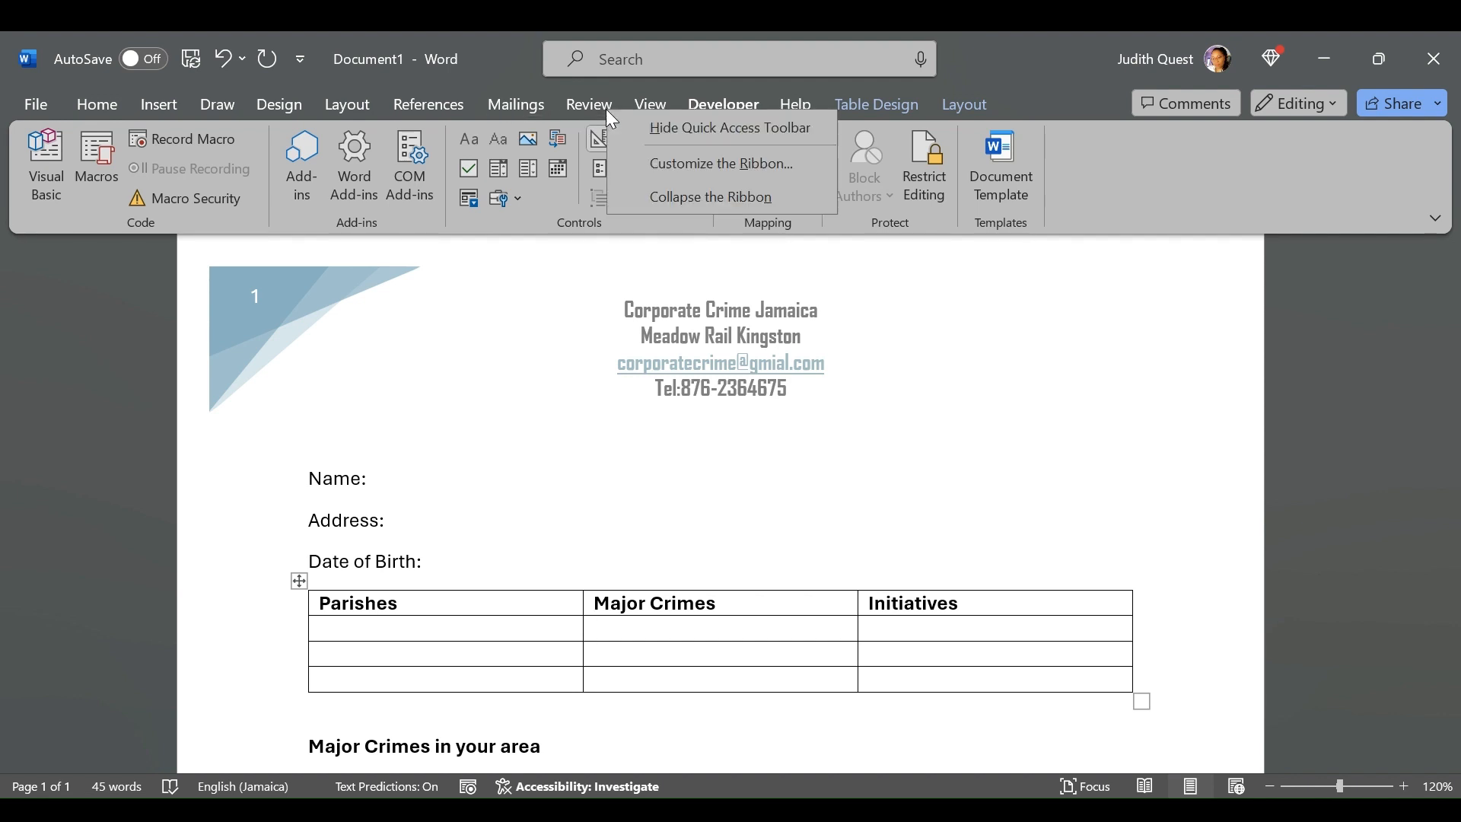
left_click(668, 164)
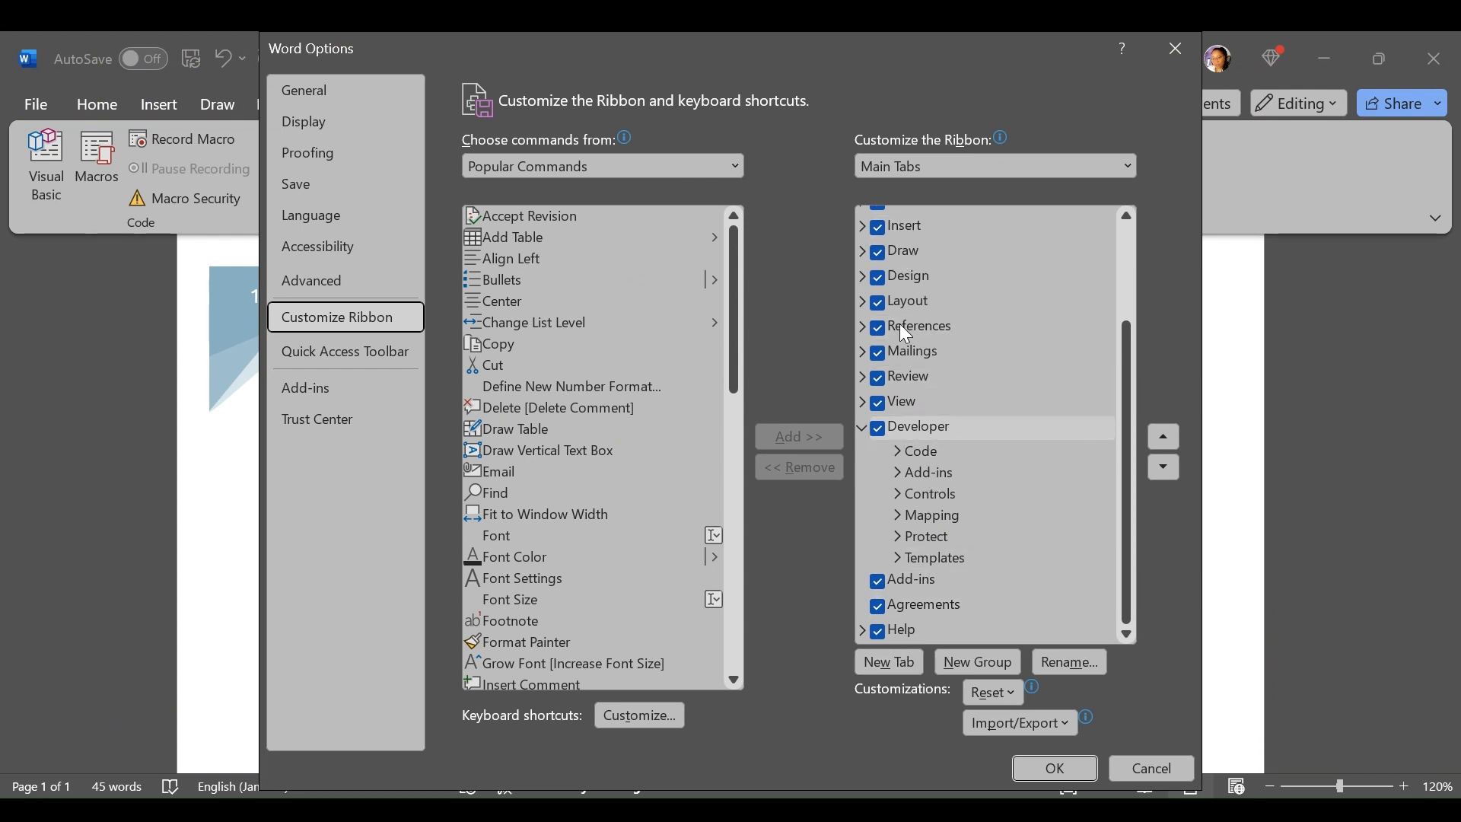
left_click(877, 428)
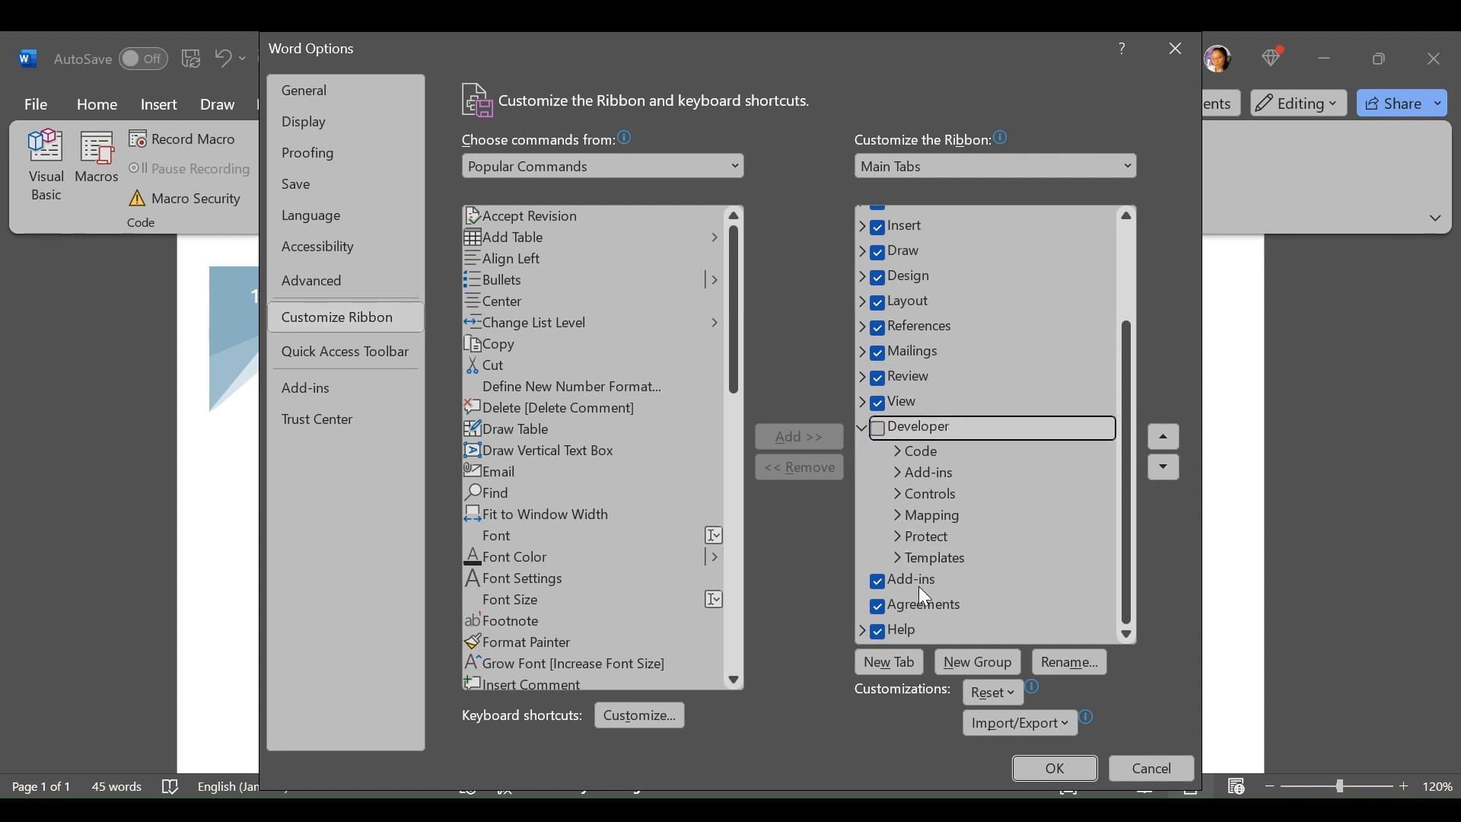
left_click(879, 429)
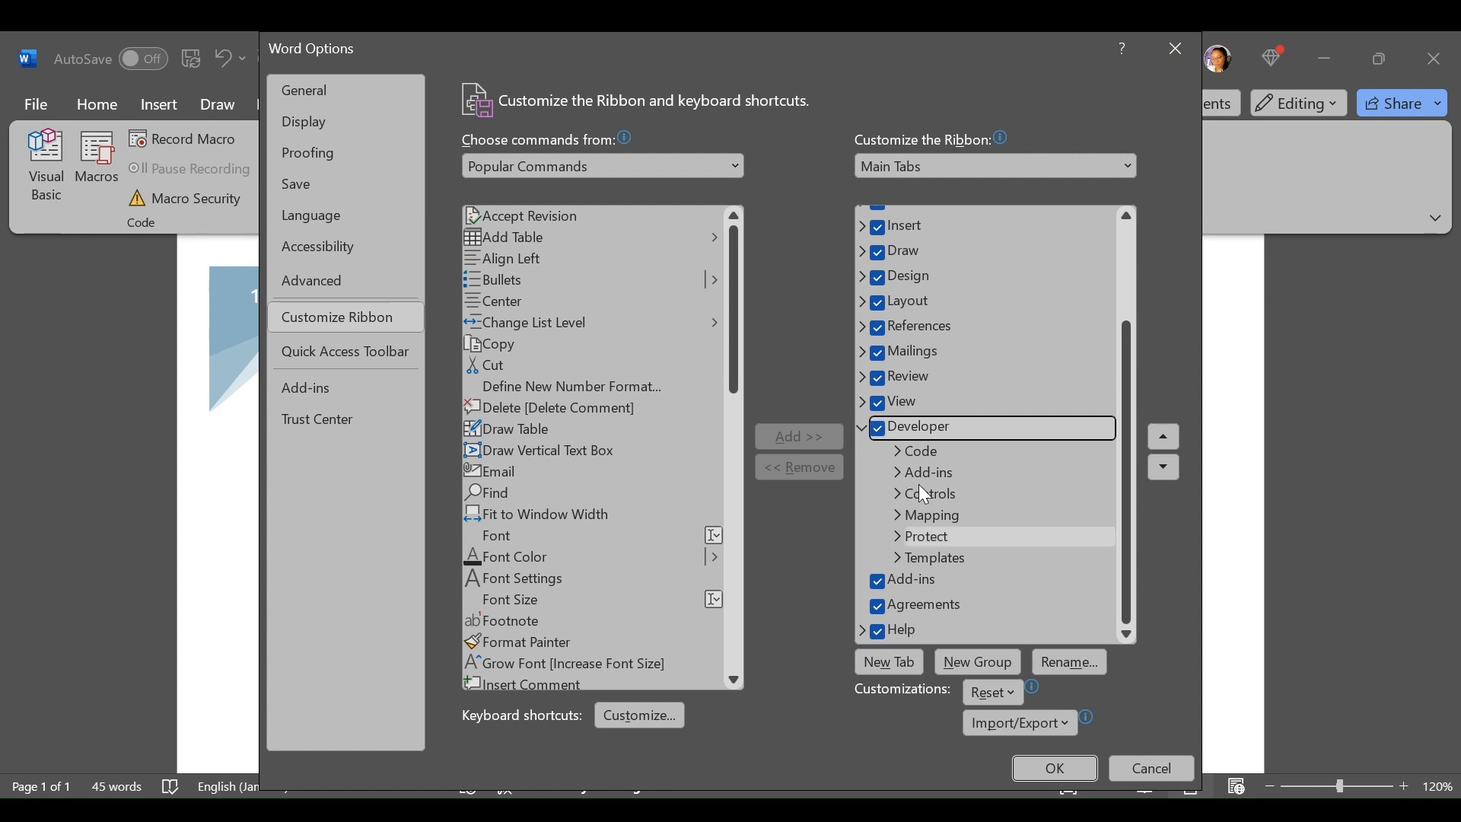
left_click(1055, 769)
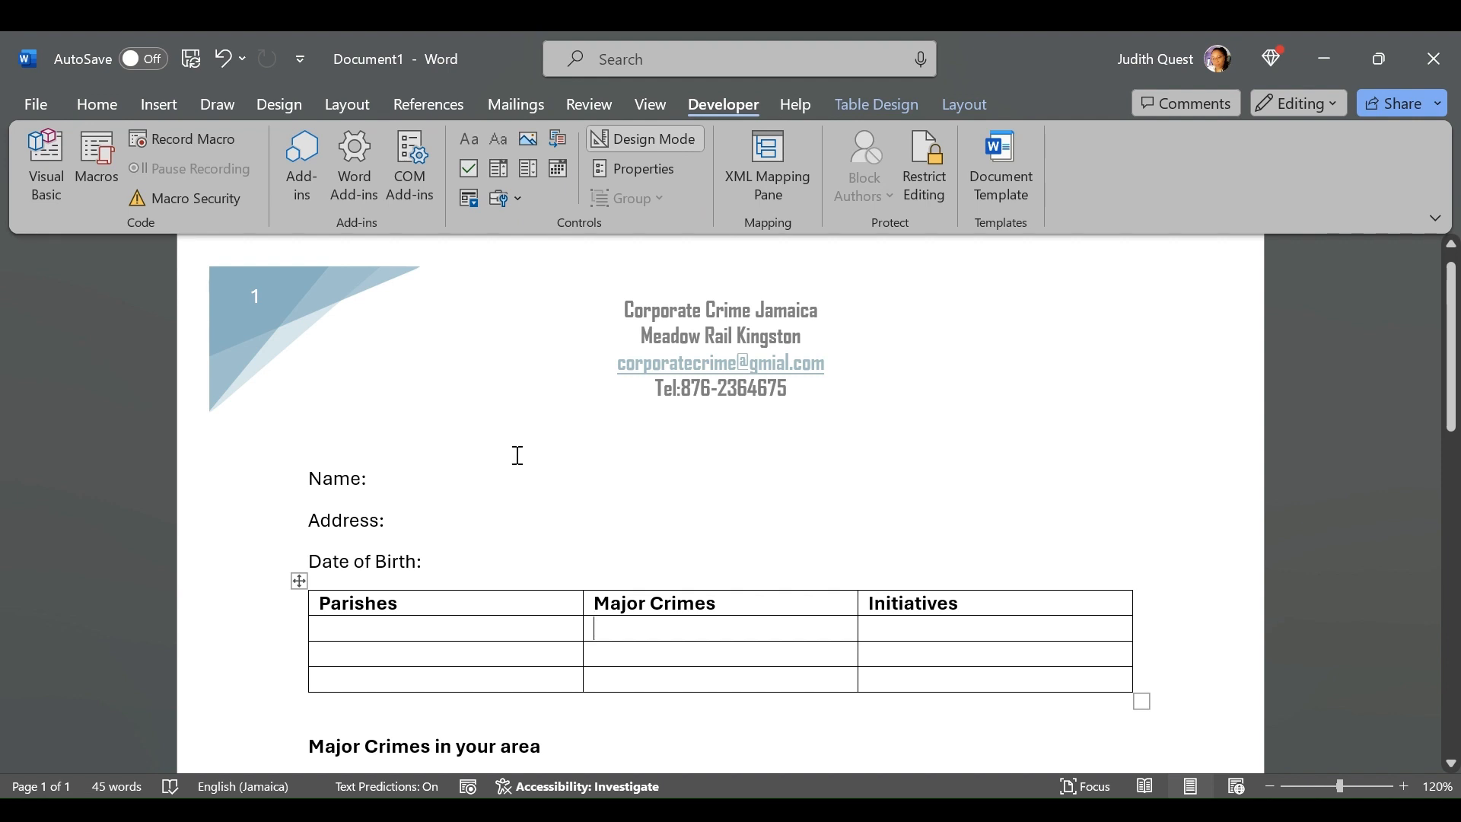
Insert a plain text content control after the Name label
left_click(401, 484)
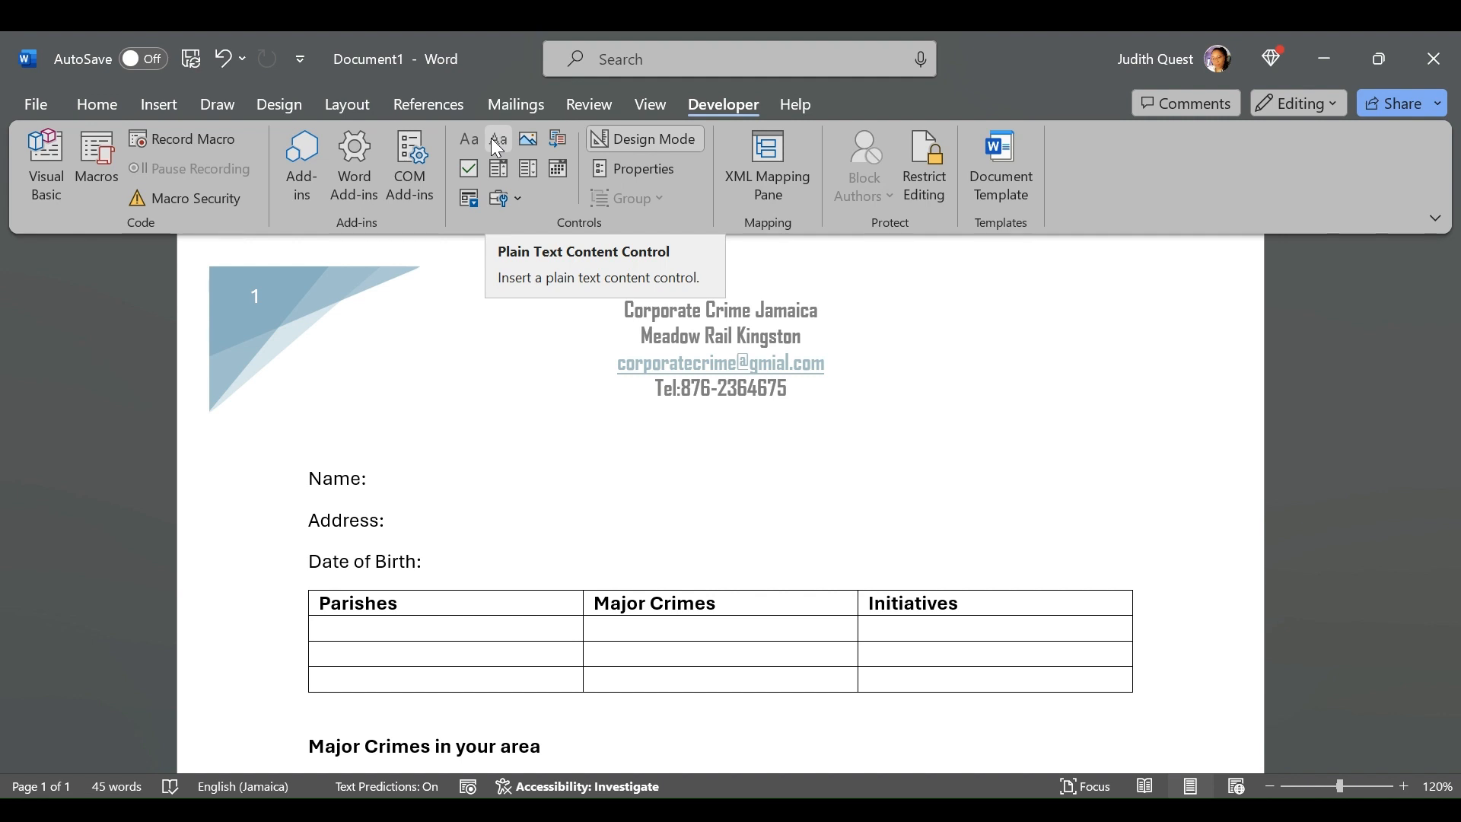
left_click(493, 141)
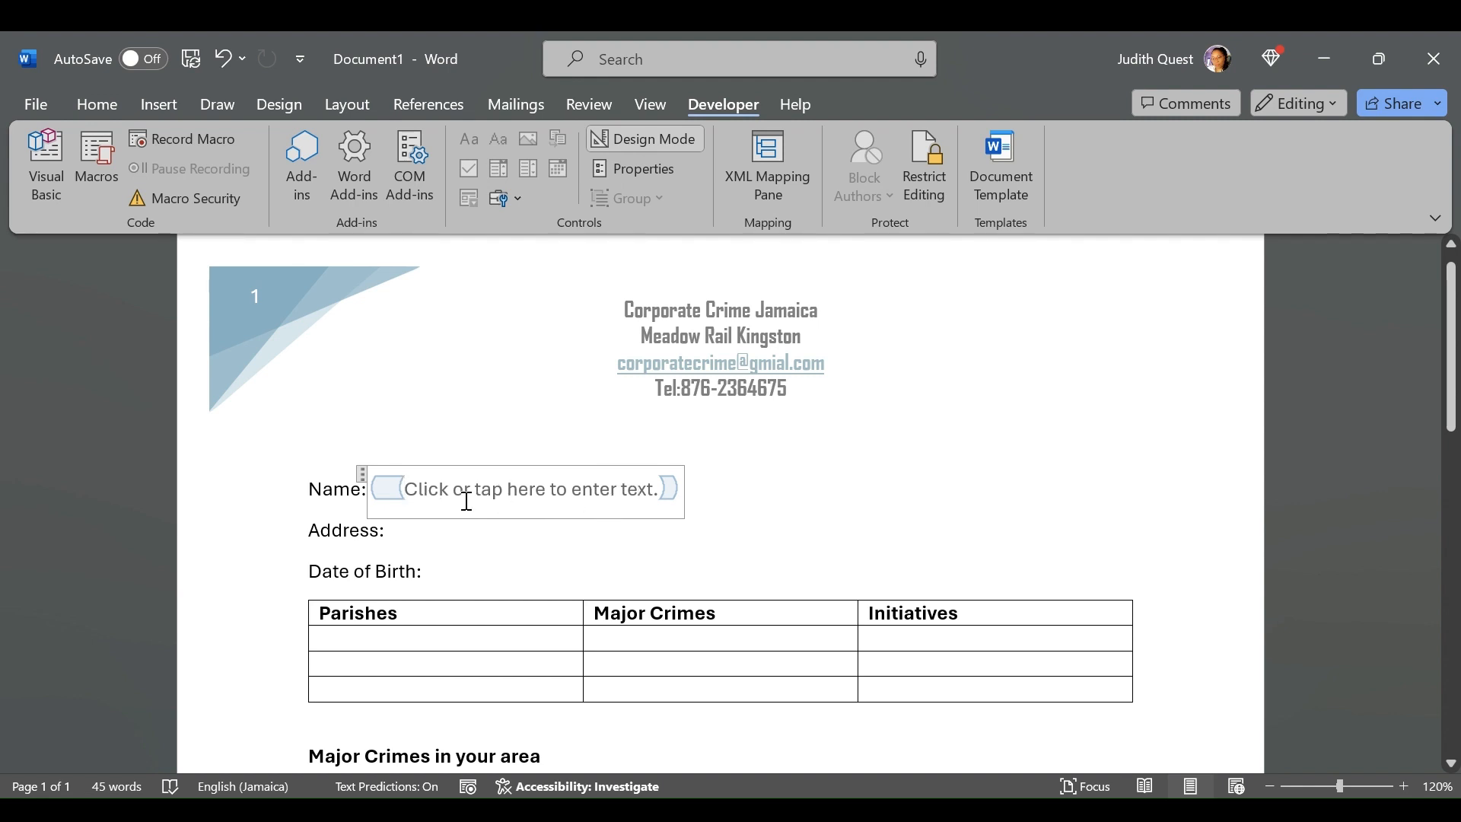
Try out the Name control by entering a person's full name, and erase the entry
type("Judith ")
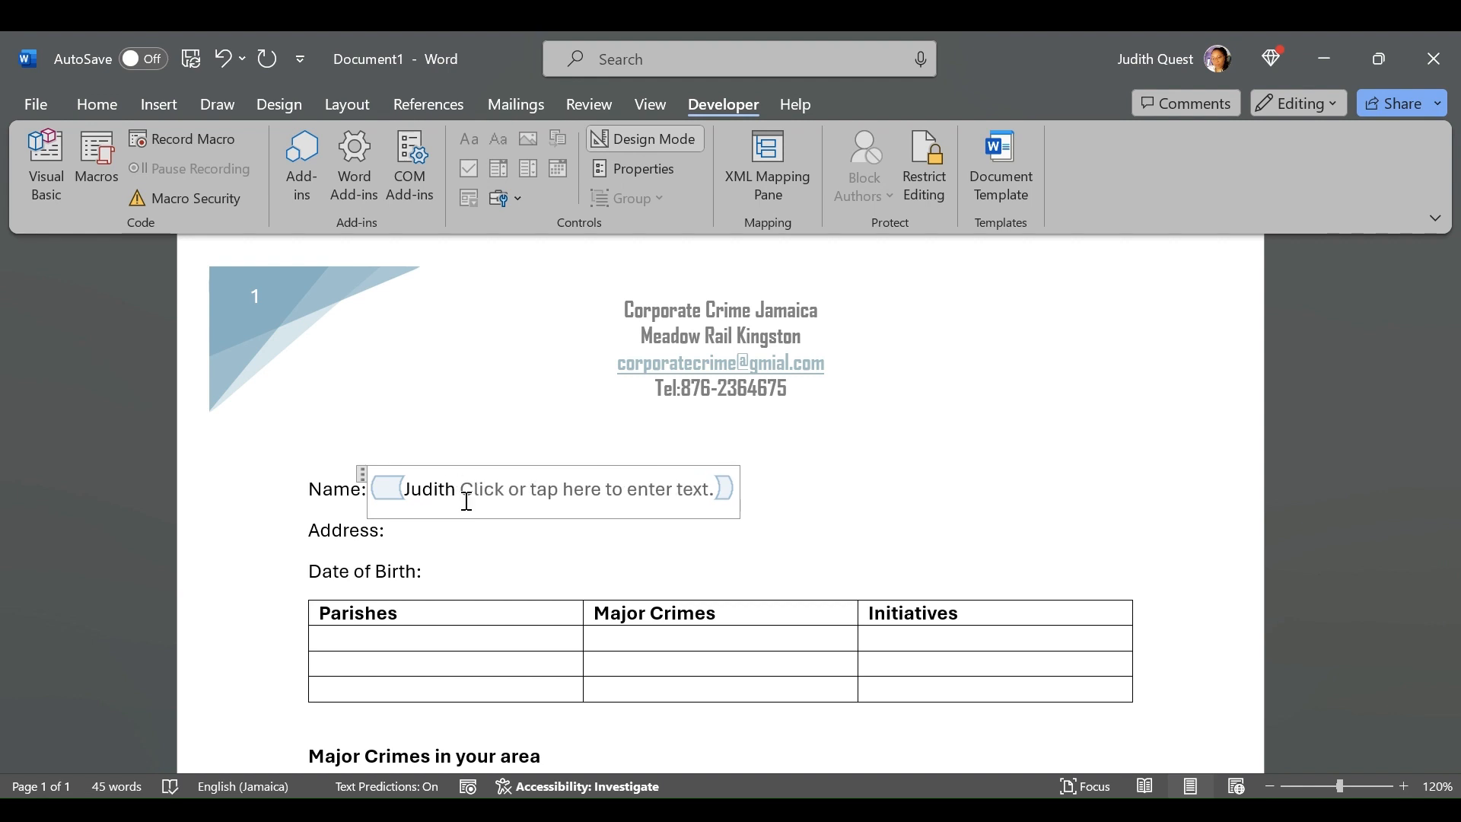
type("Quest")
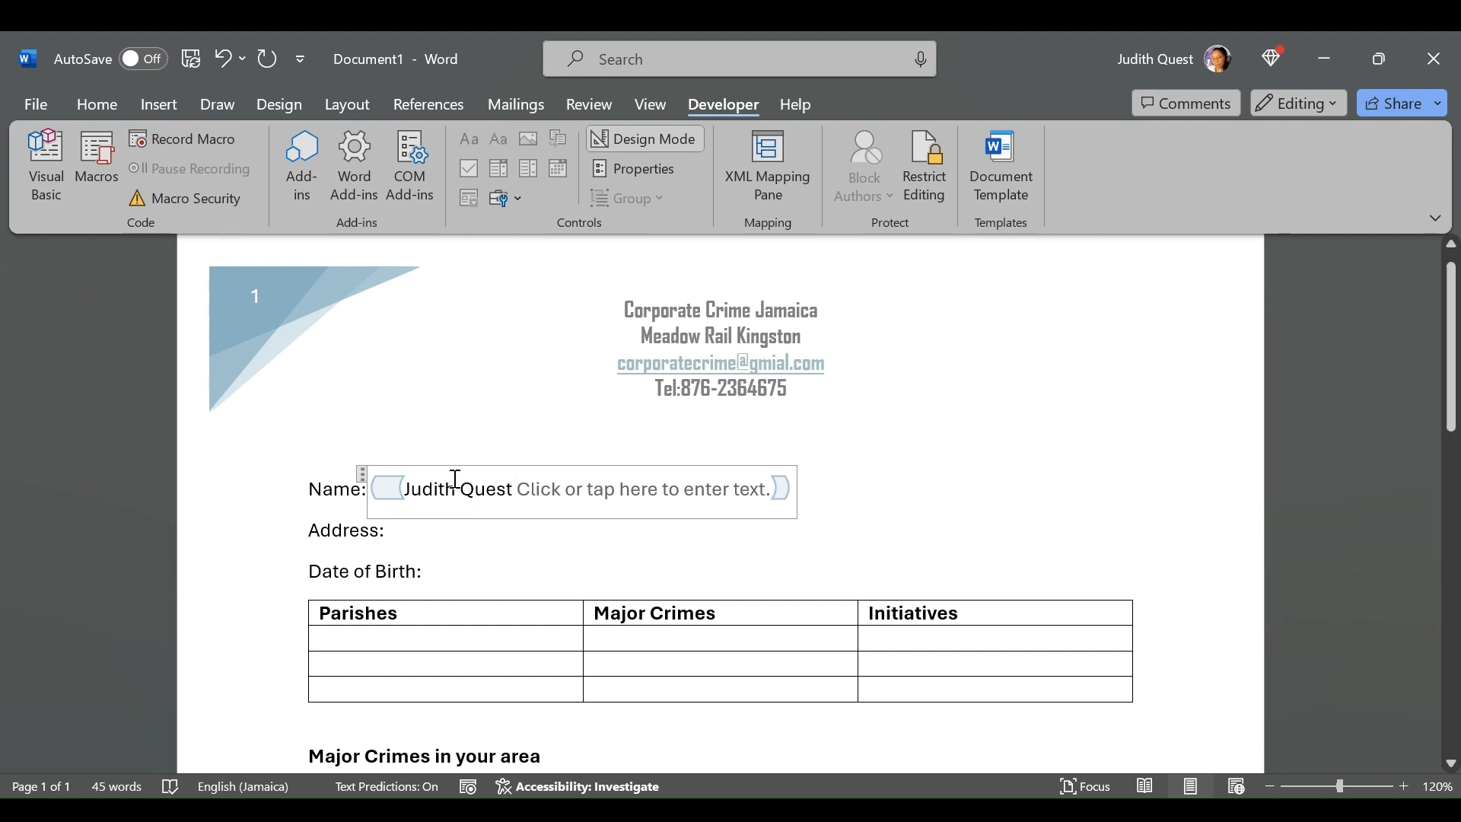
left_click_drag(516, 489, 430, 487)
key("BackSpace")
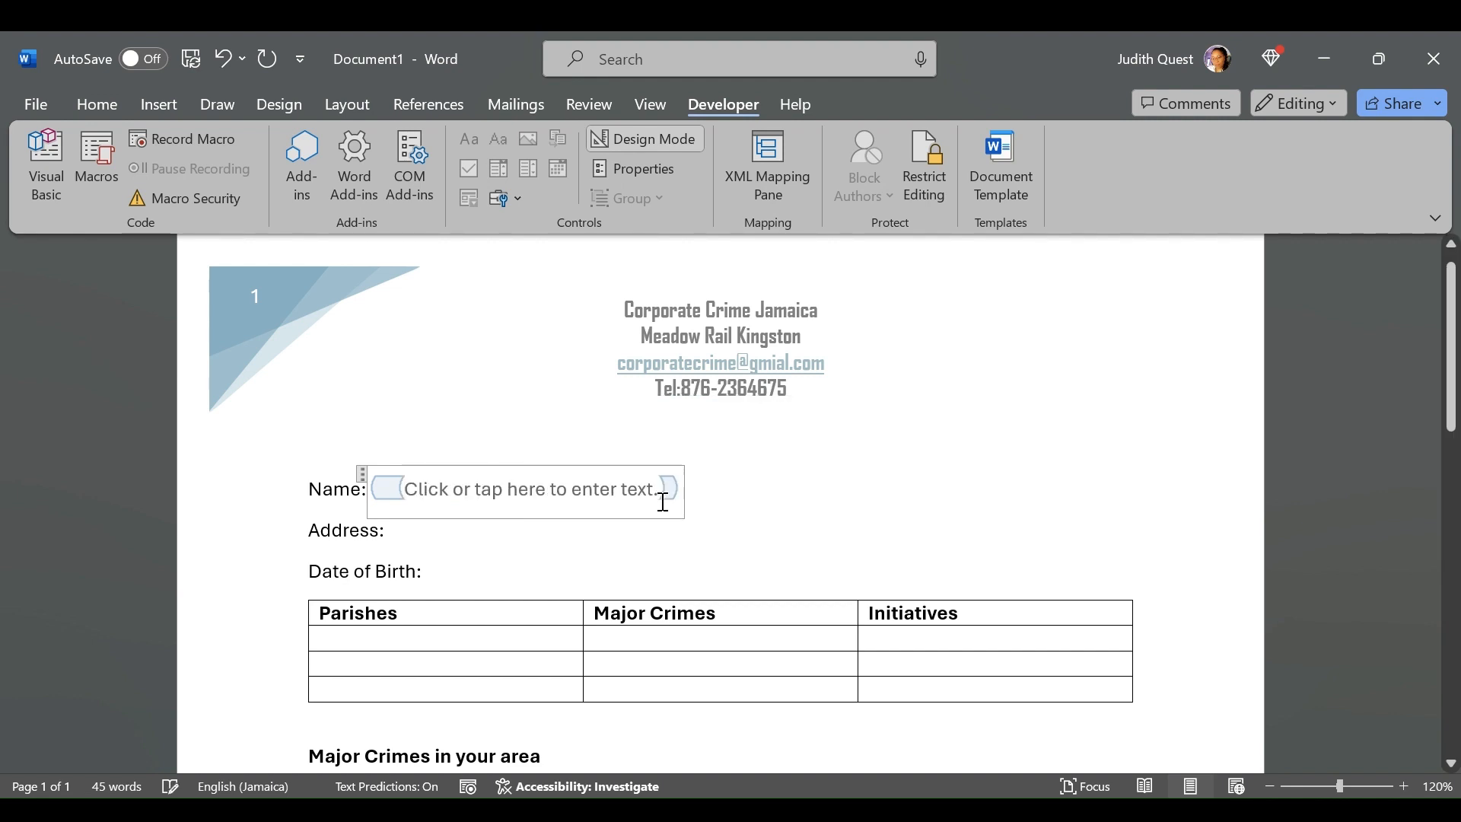
Insert a plain text content control after Address and a date picker content control after Date of Birth
left_click(416, 532)
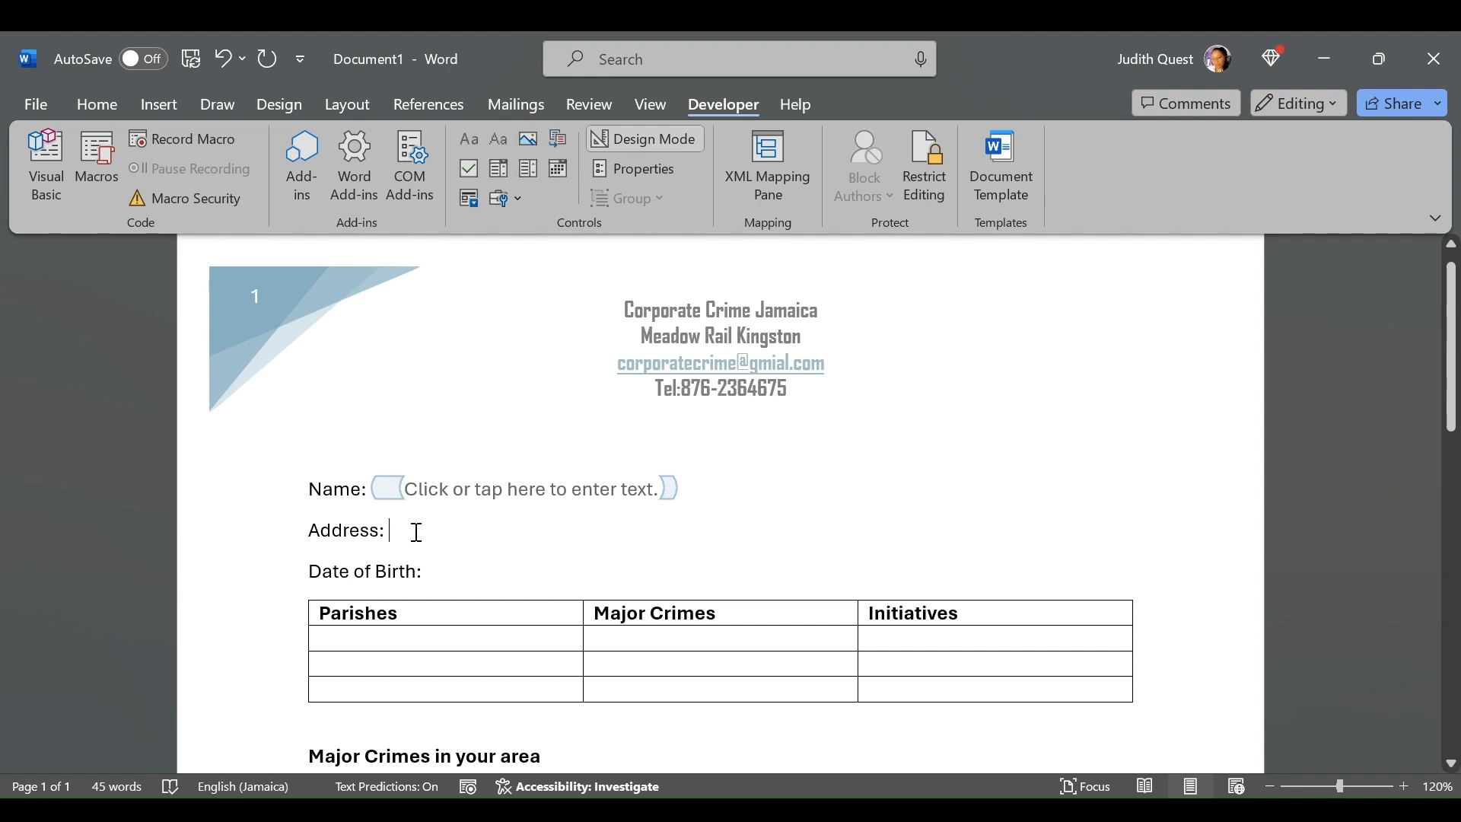
left_click(500, 132)
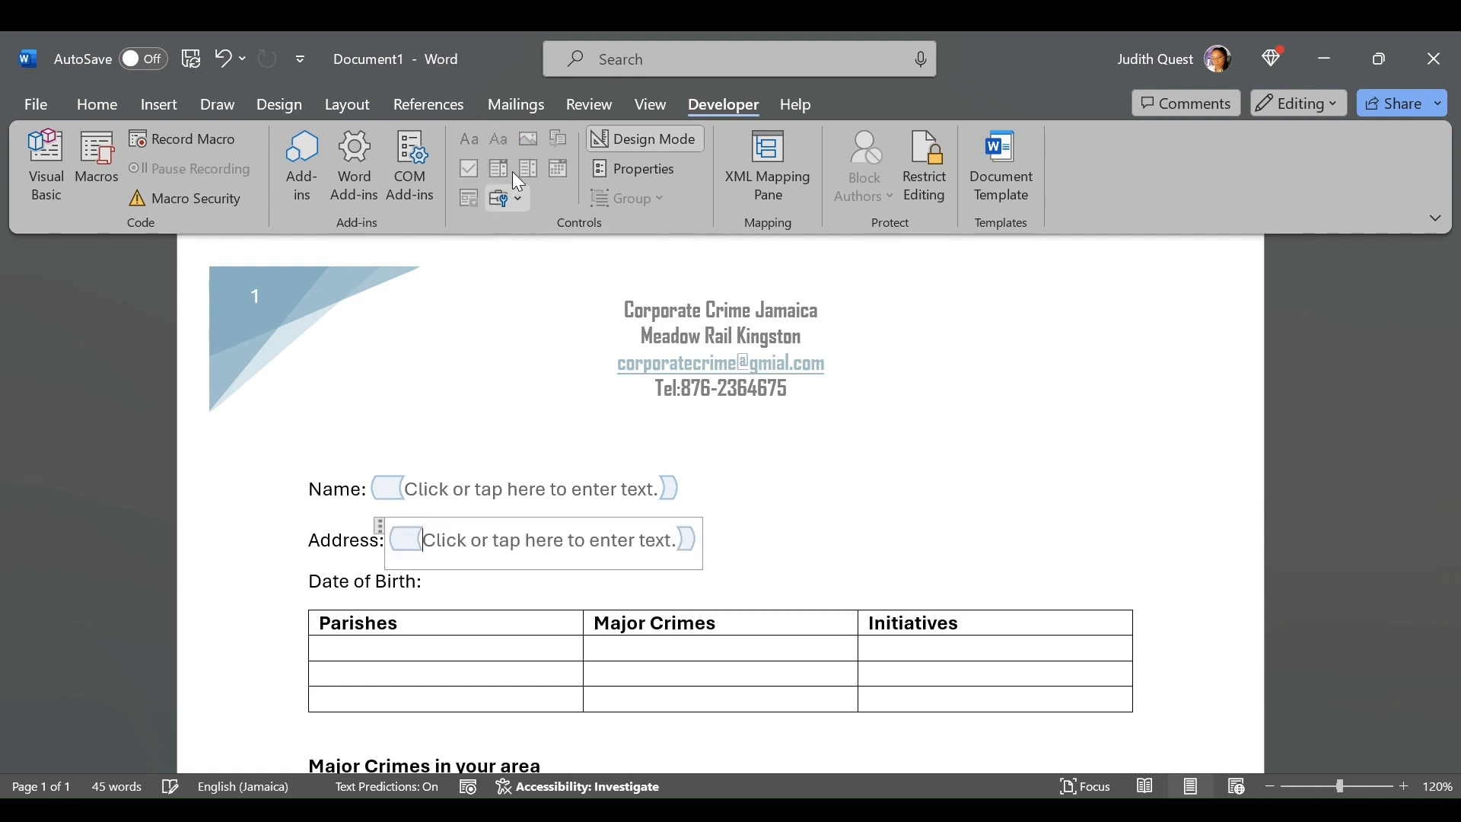
left_click(444, 583)
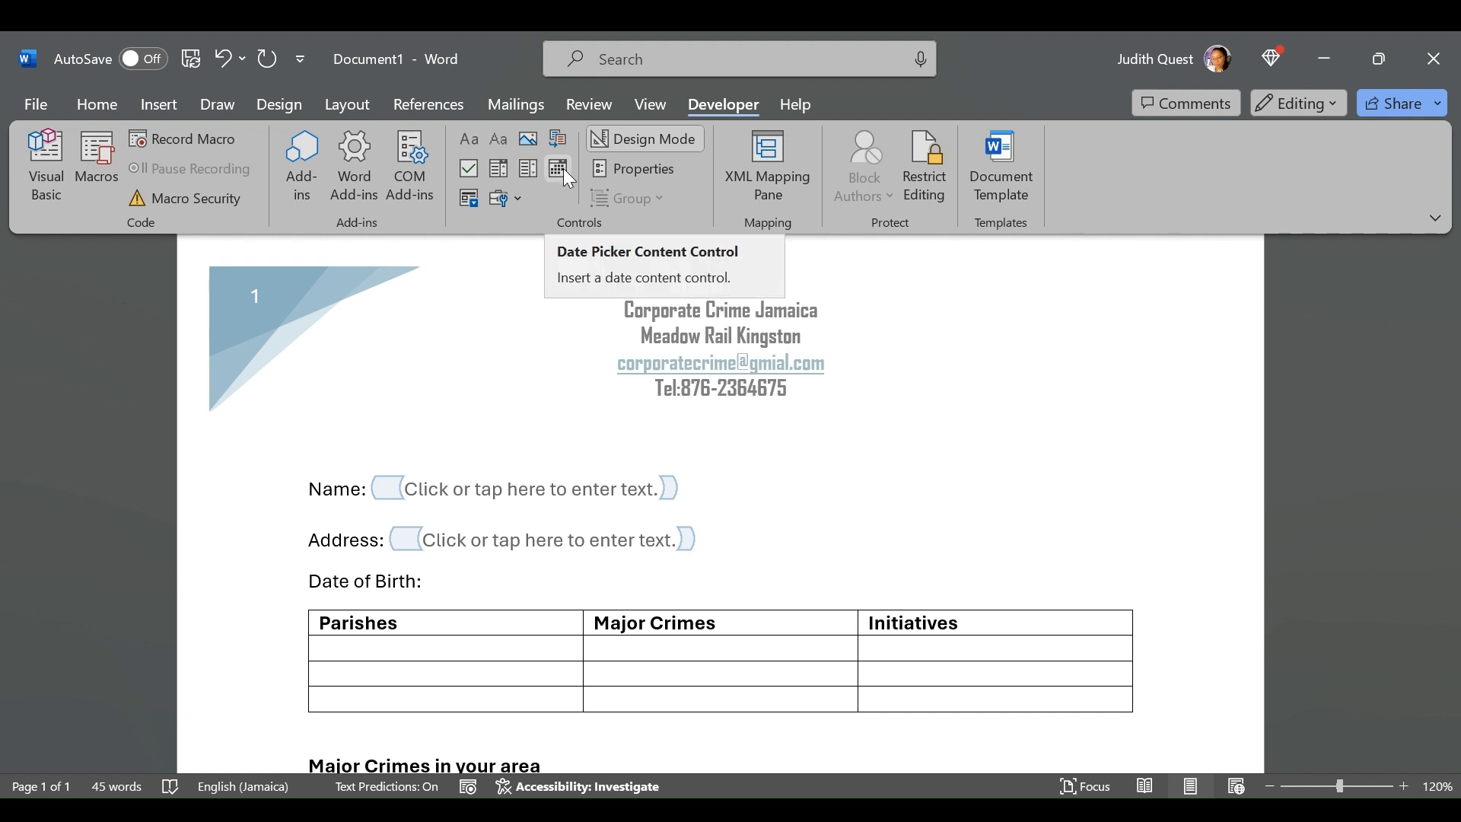
left_click(506, 201)
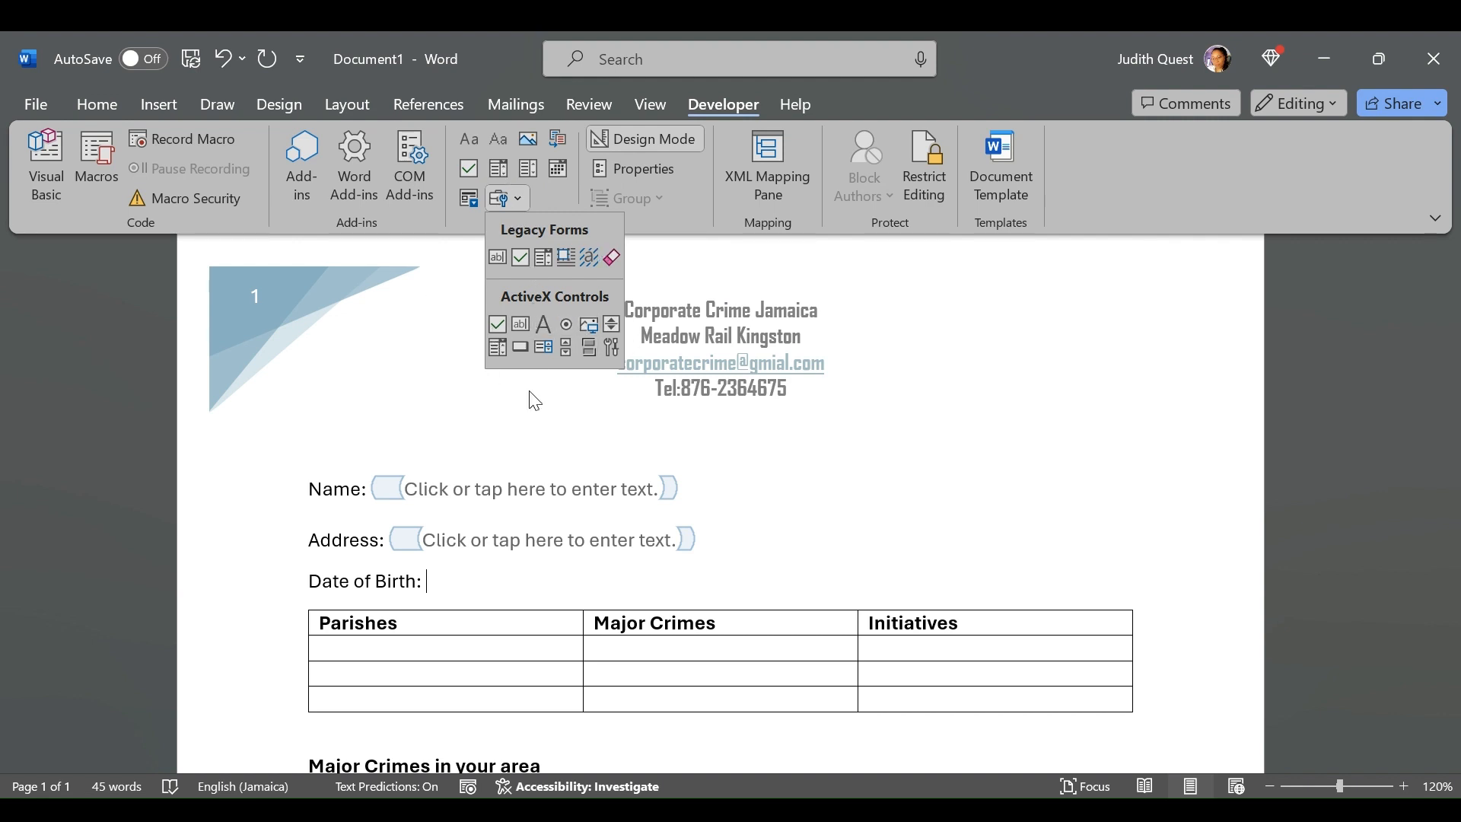
left_click(444, 278)
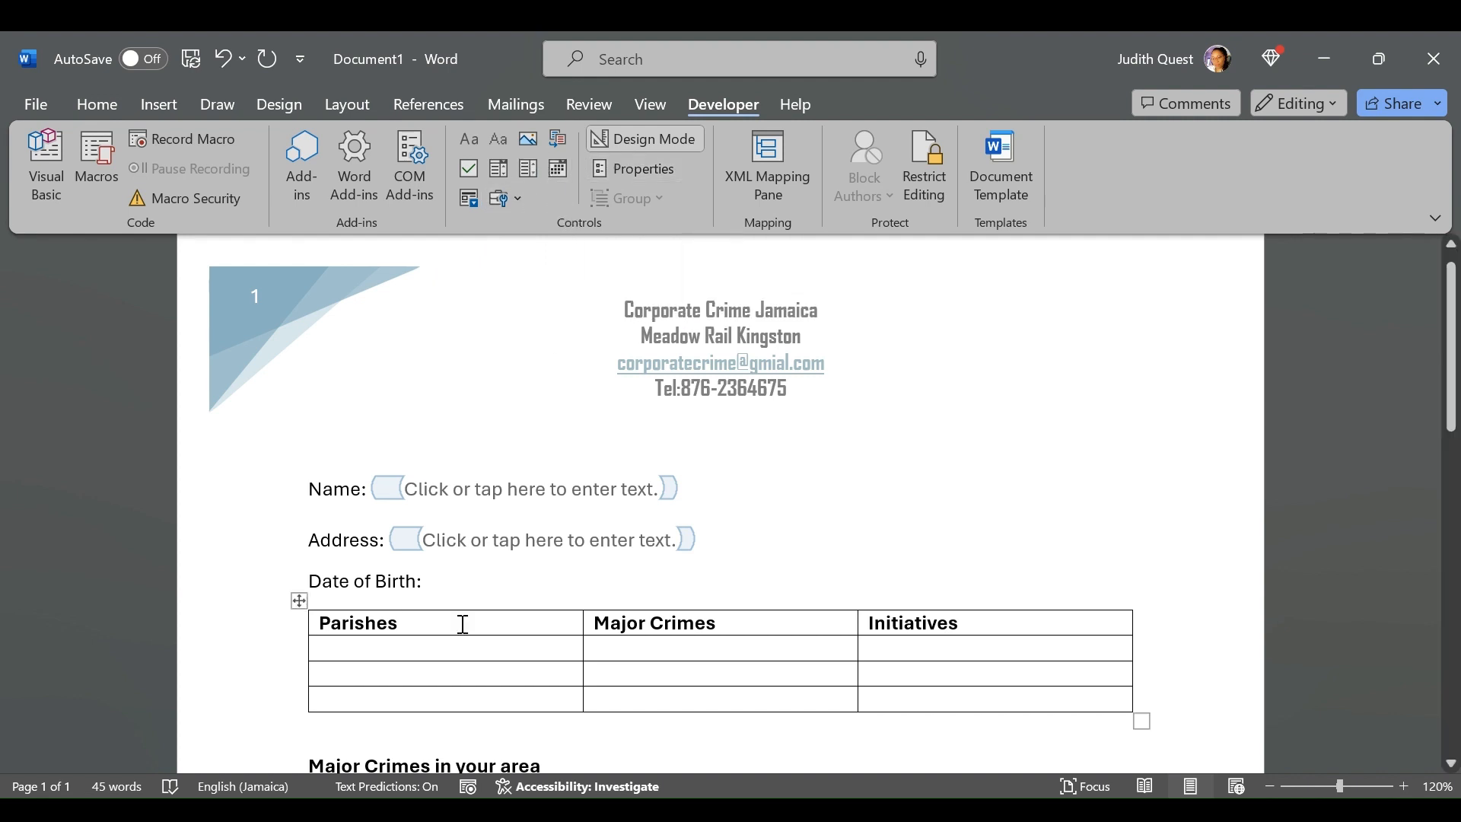
left_click(559, 170)
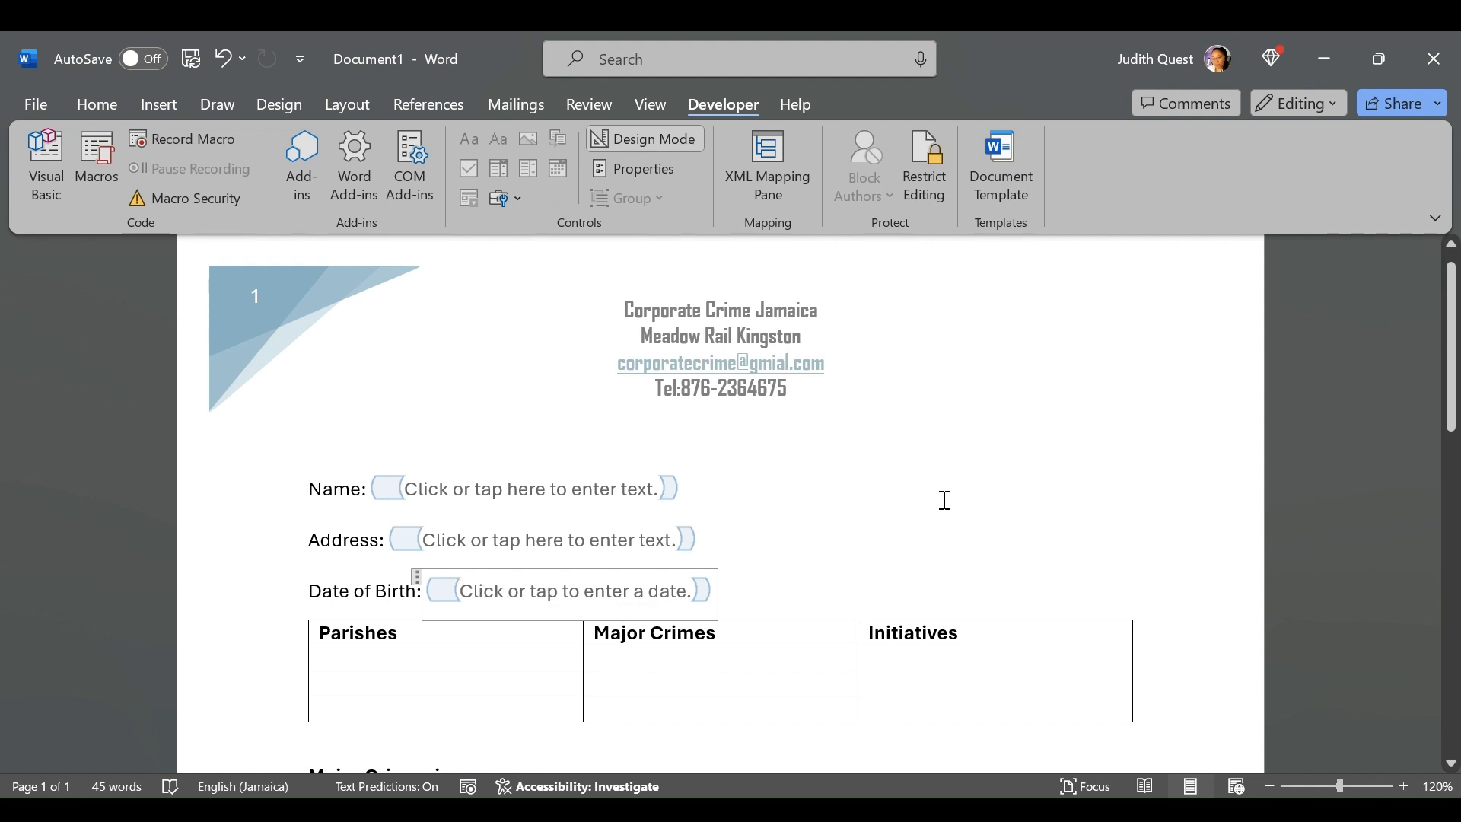
Insert a drop-down list content control in the first empty cell under Parishes
scroll(941, 499, "down", 2)
scroll(913, 469, "down", 1)
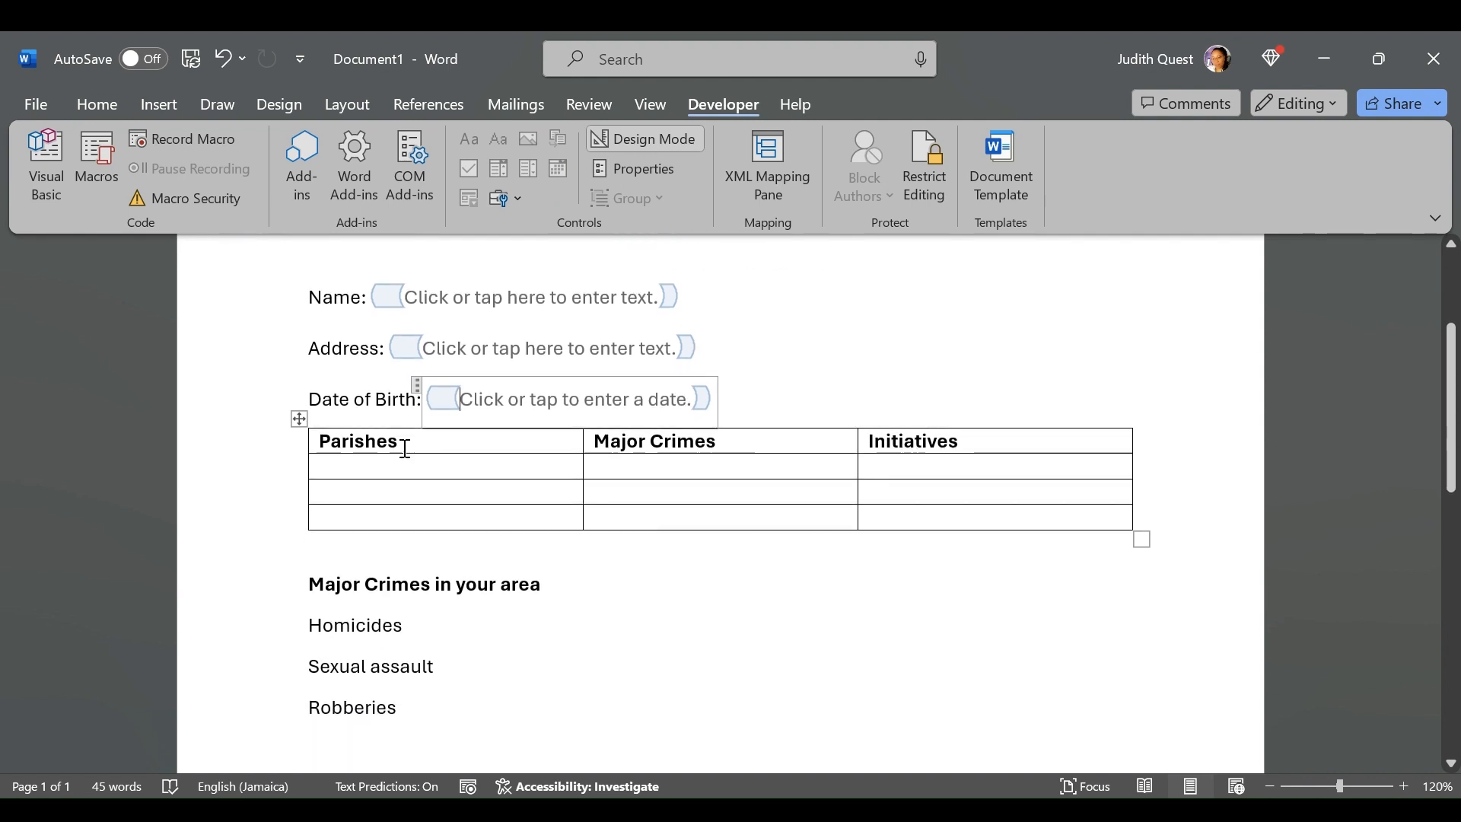
left_click(349, 465)
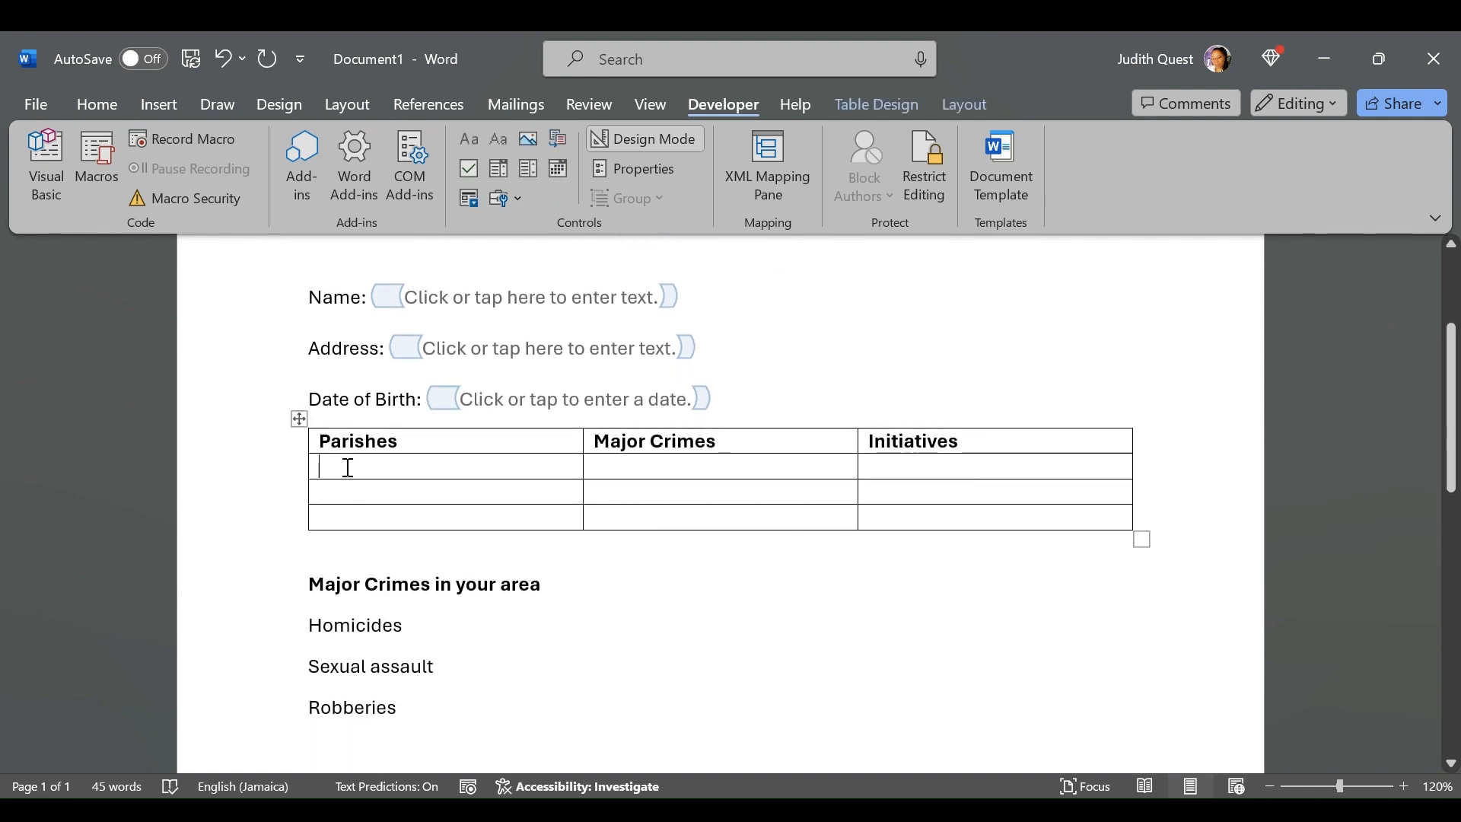
mouse_move(282, 483)
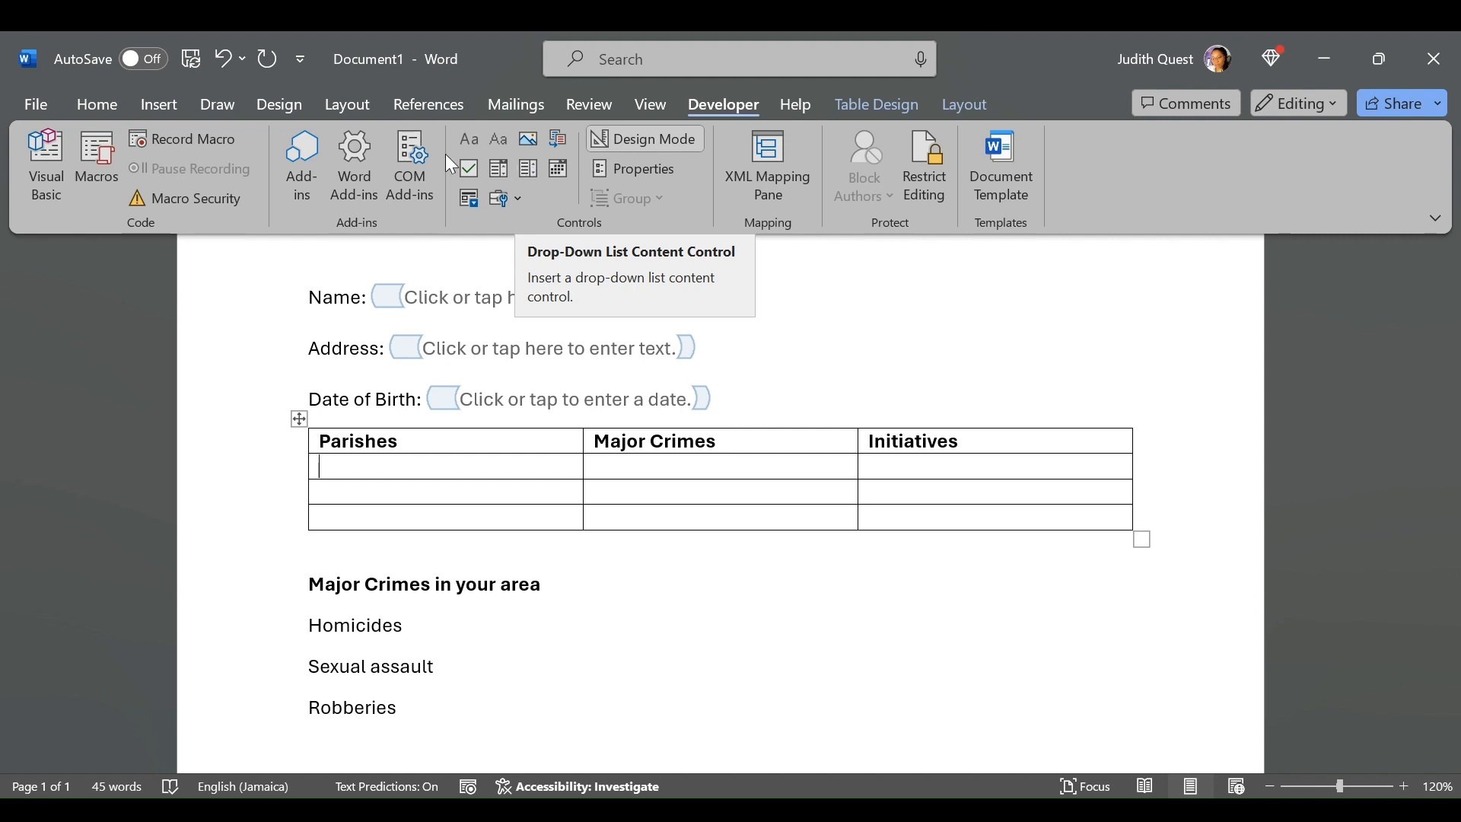
left_click(521, 203)
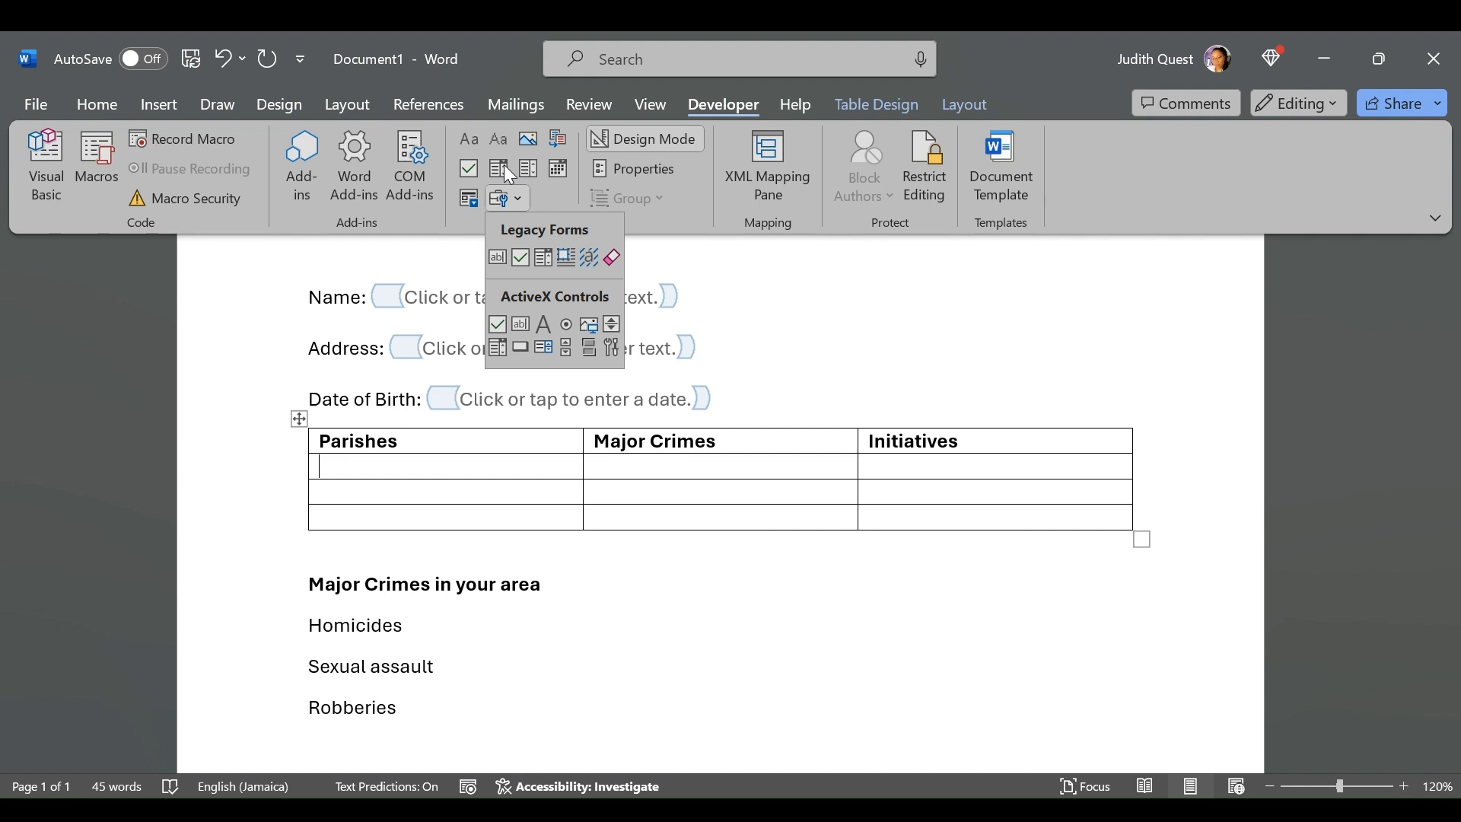
left_click(531, 163)
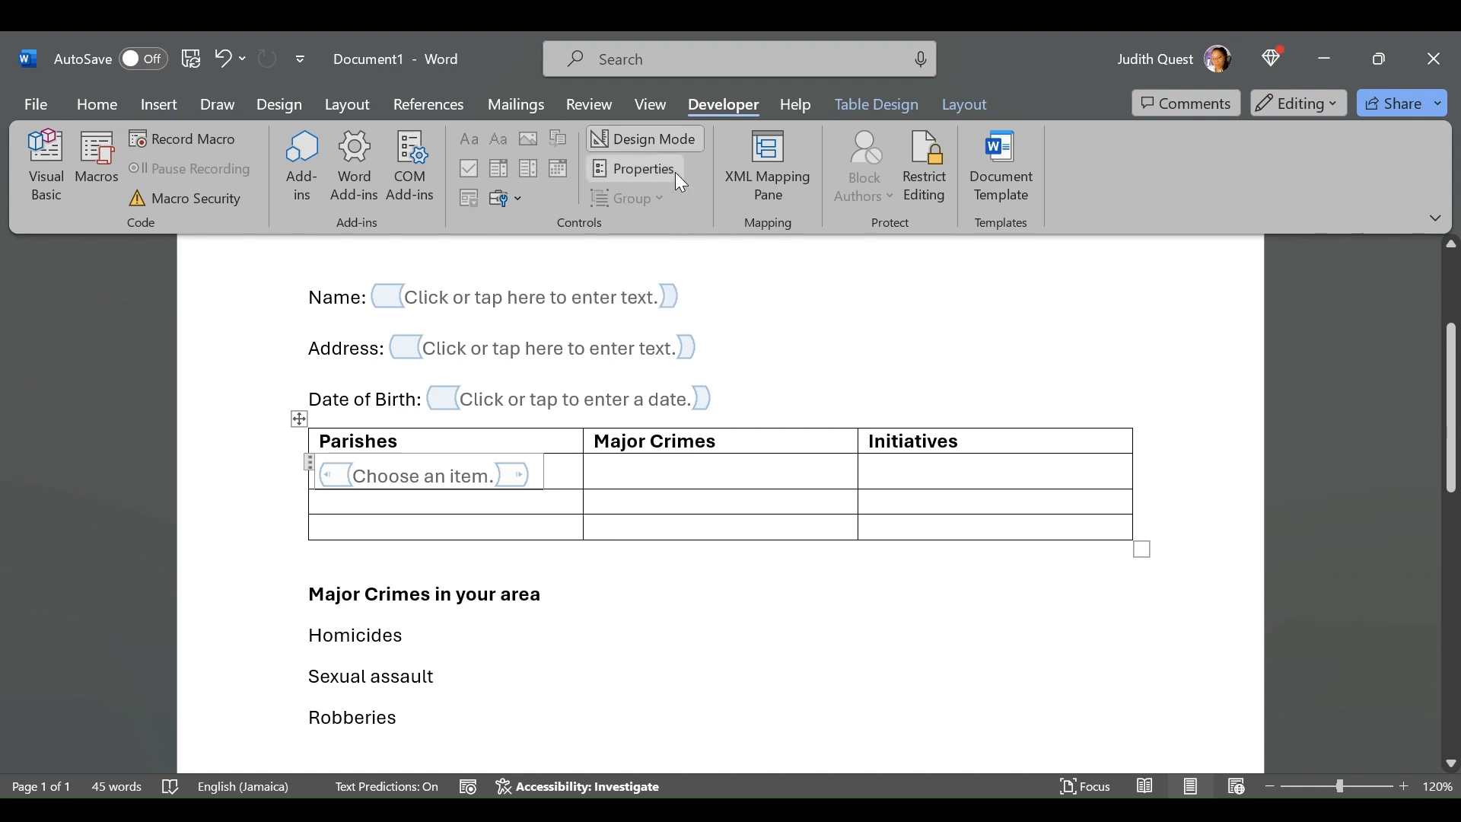
Add St. Catherine as a choice in the properties of the drop-down list under Parishes
left_click(656, 173)
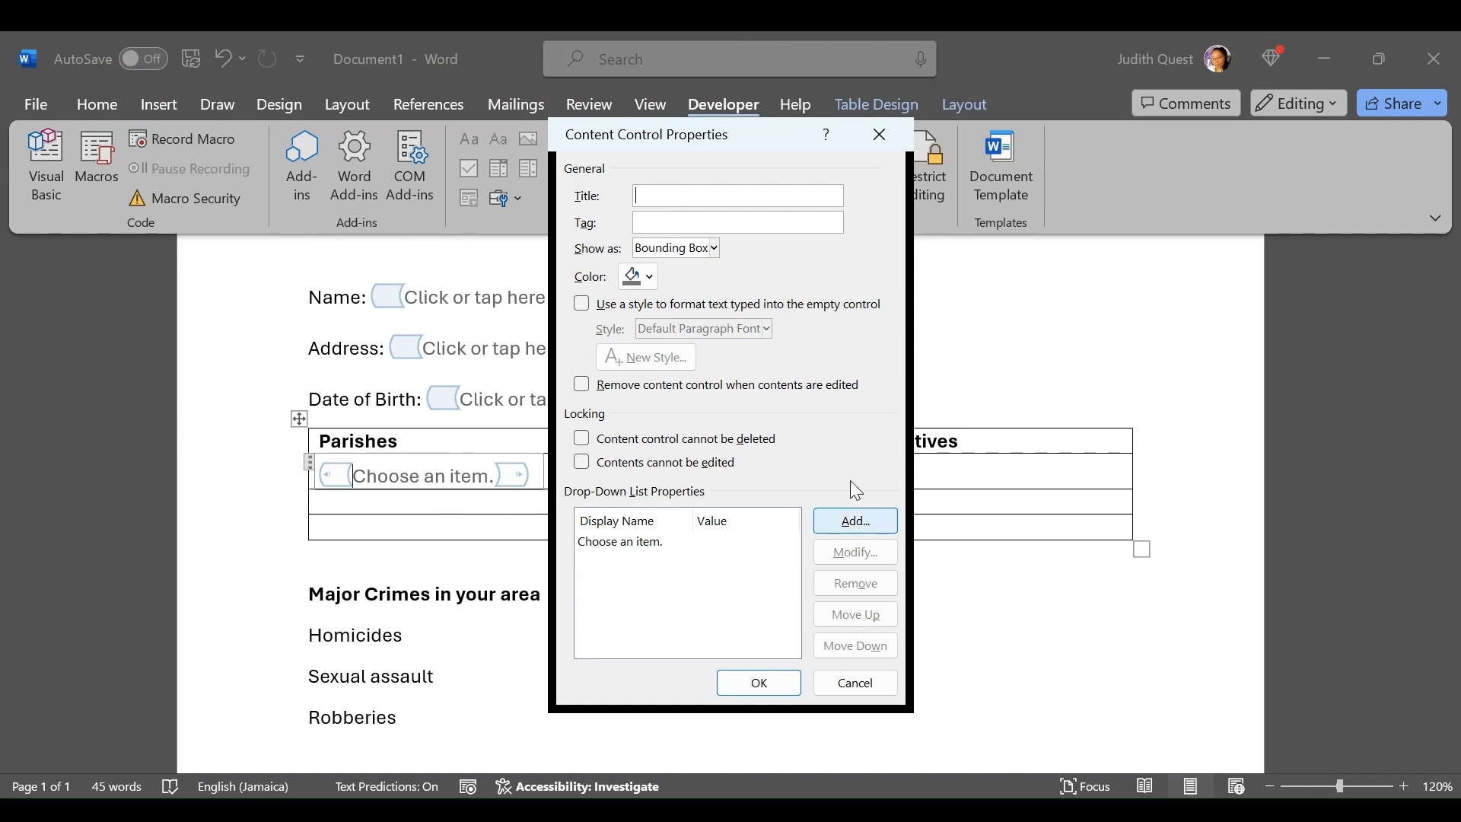
left_click(835, 525)
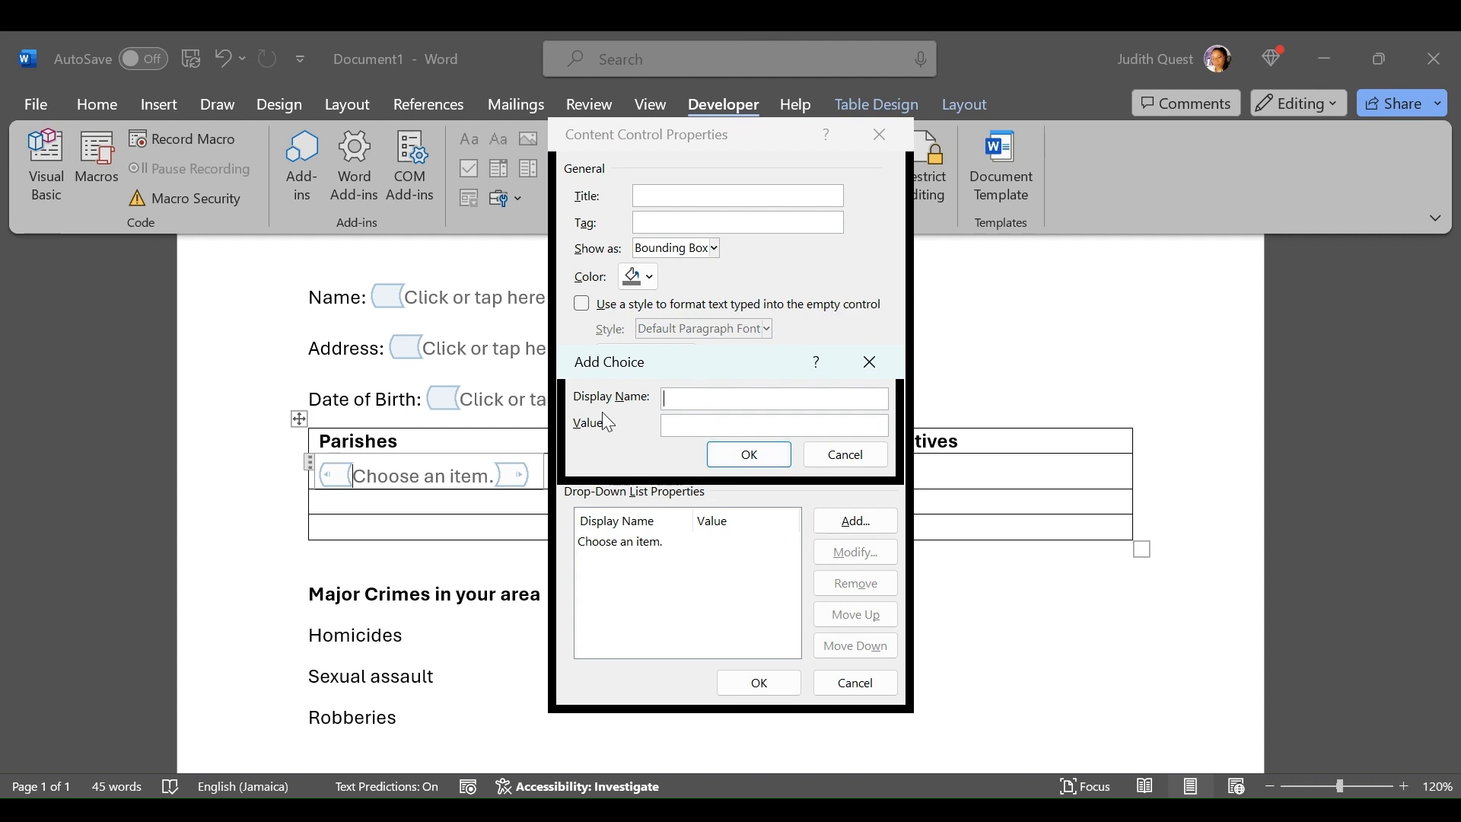
type("St. Catherine")
left_click(733, 454)
Add Kingston as another choice of the Parishes drop-down list and apply the properties
left_click(854, 520)
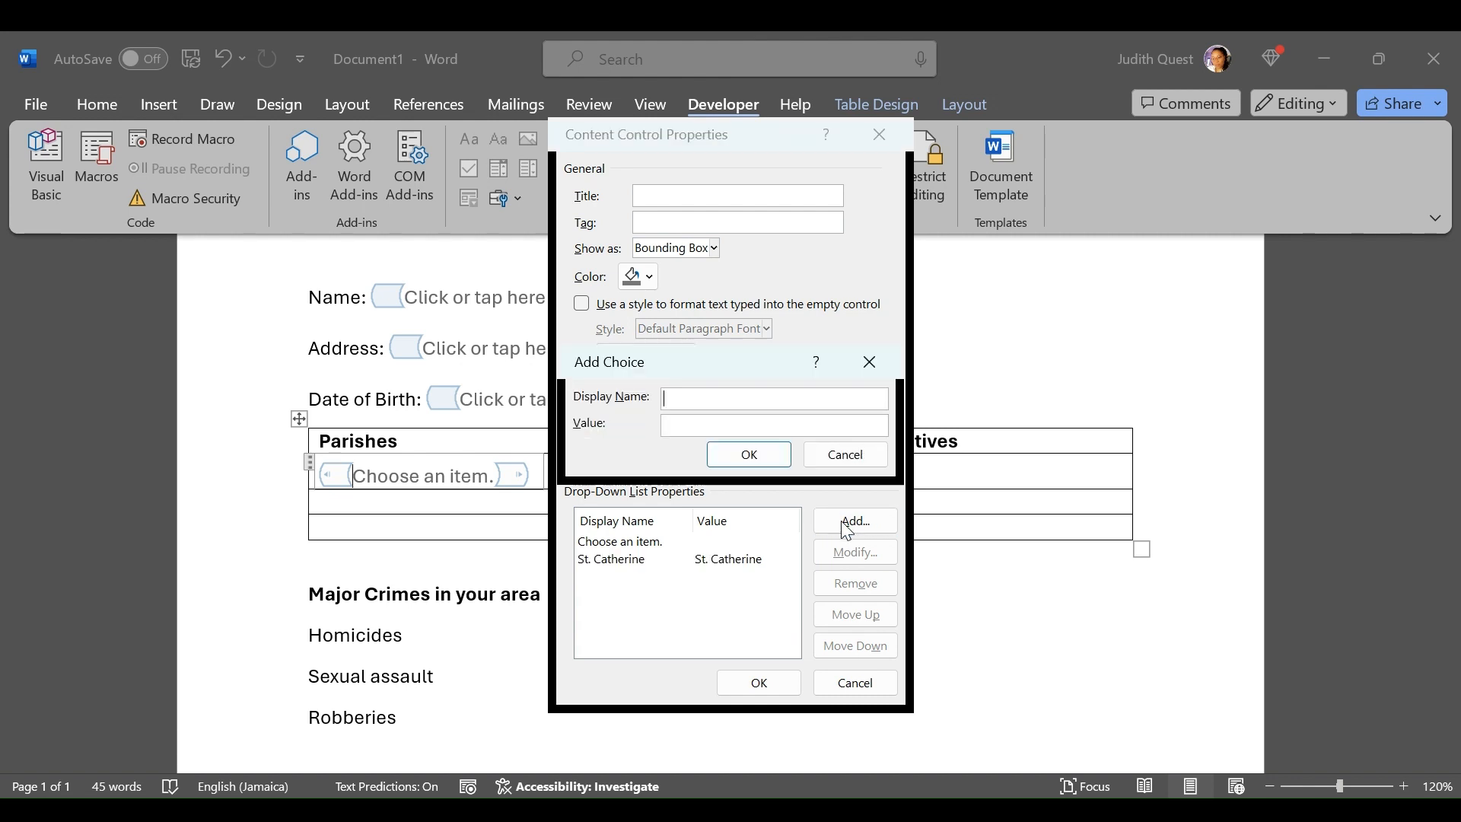
type("Kingston")
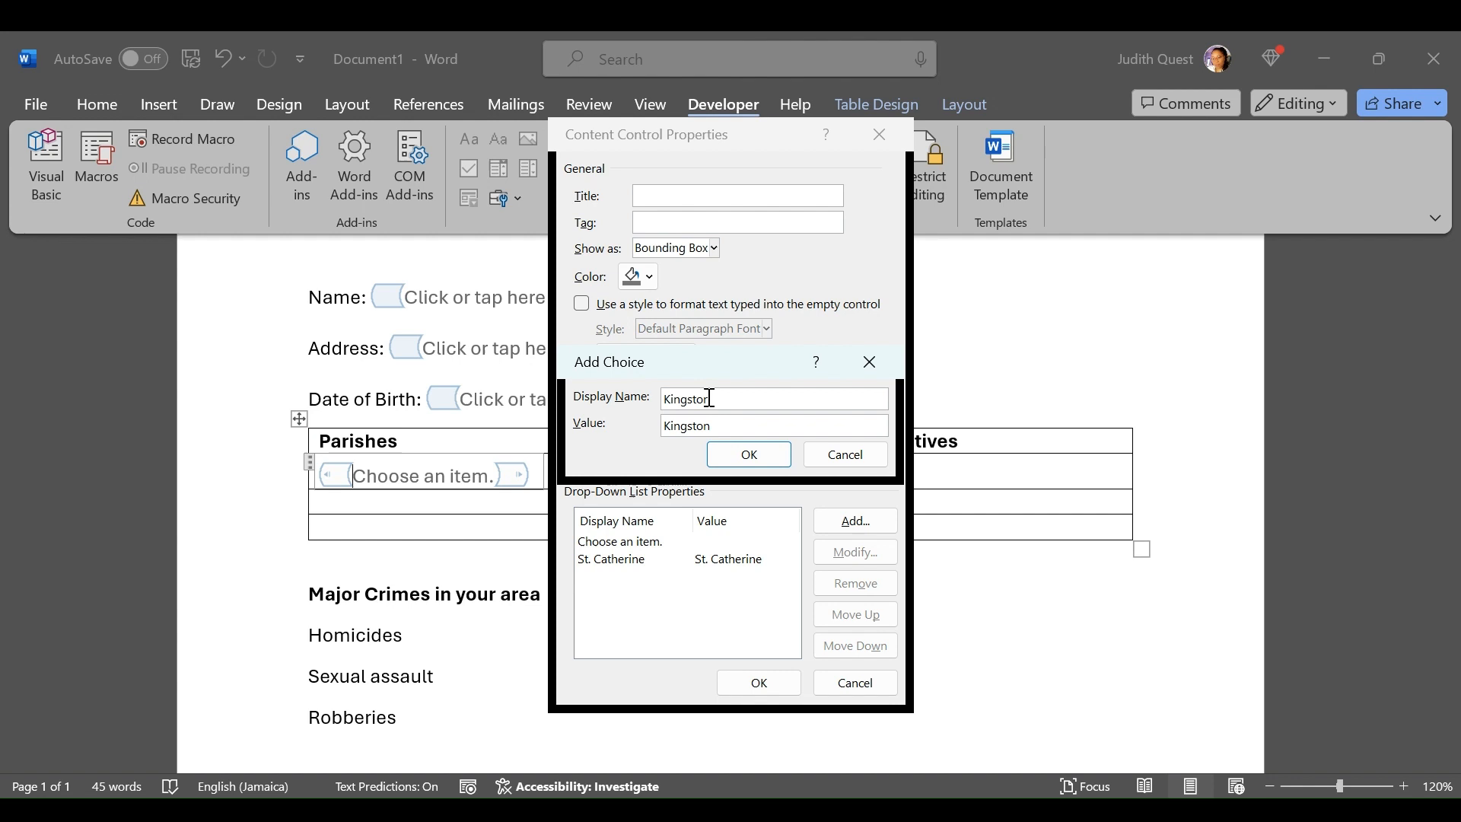
left_click(761, 457)
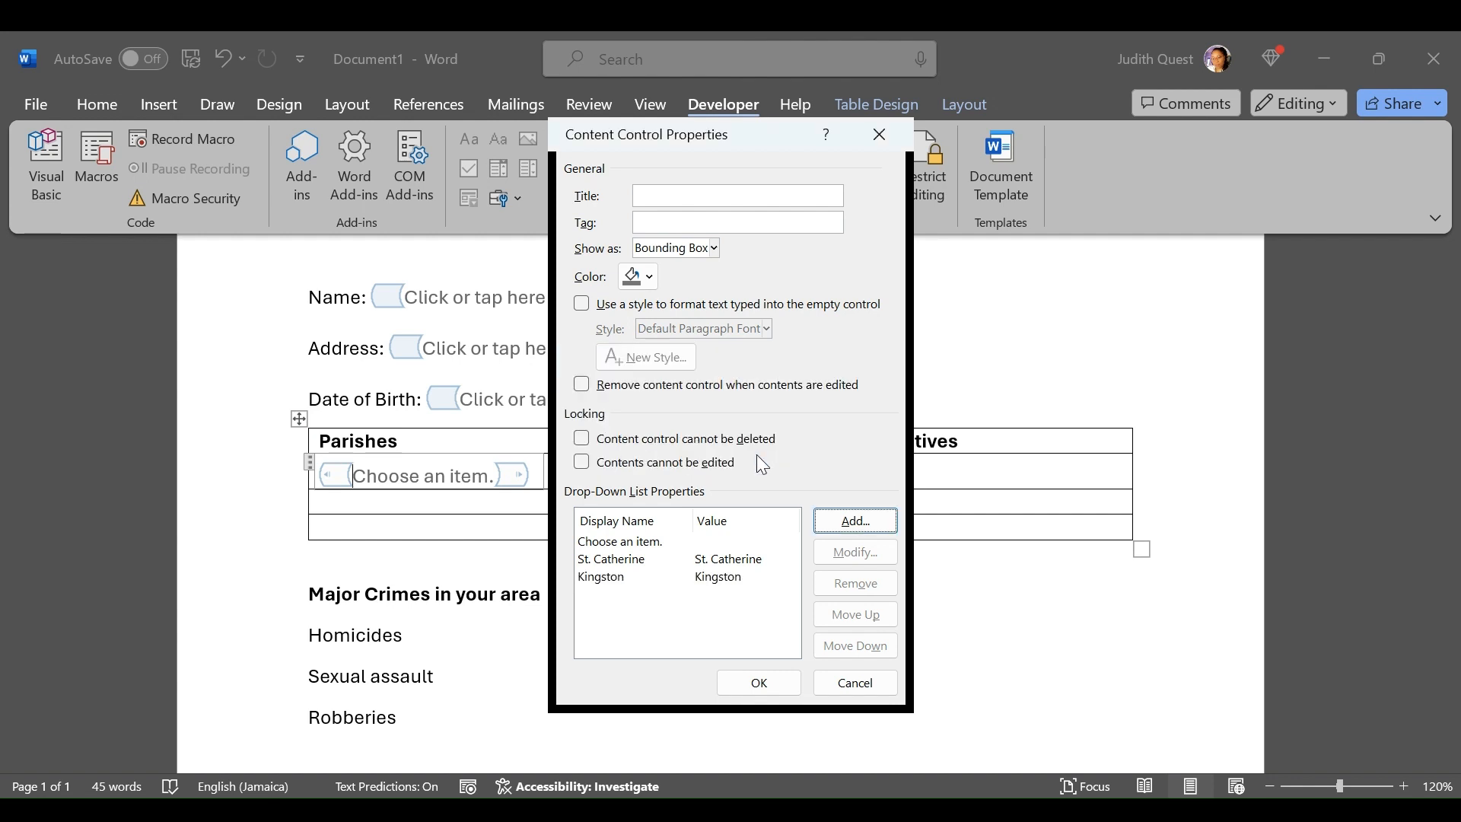
left_click(749, 683)
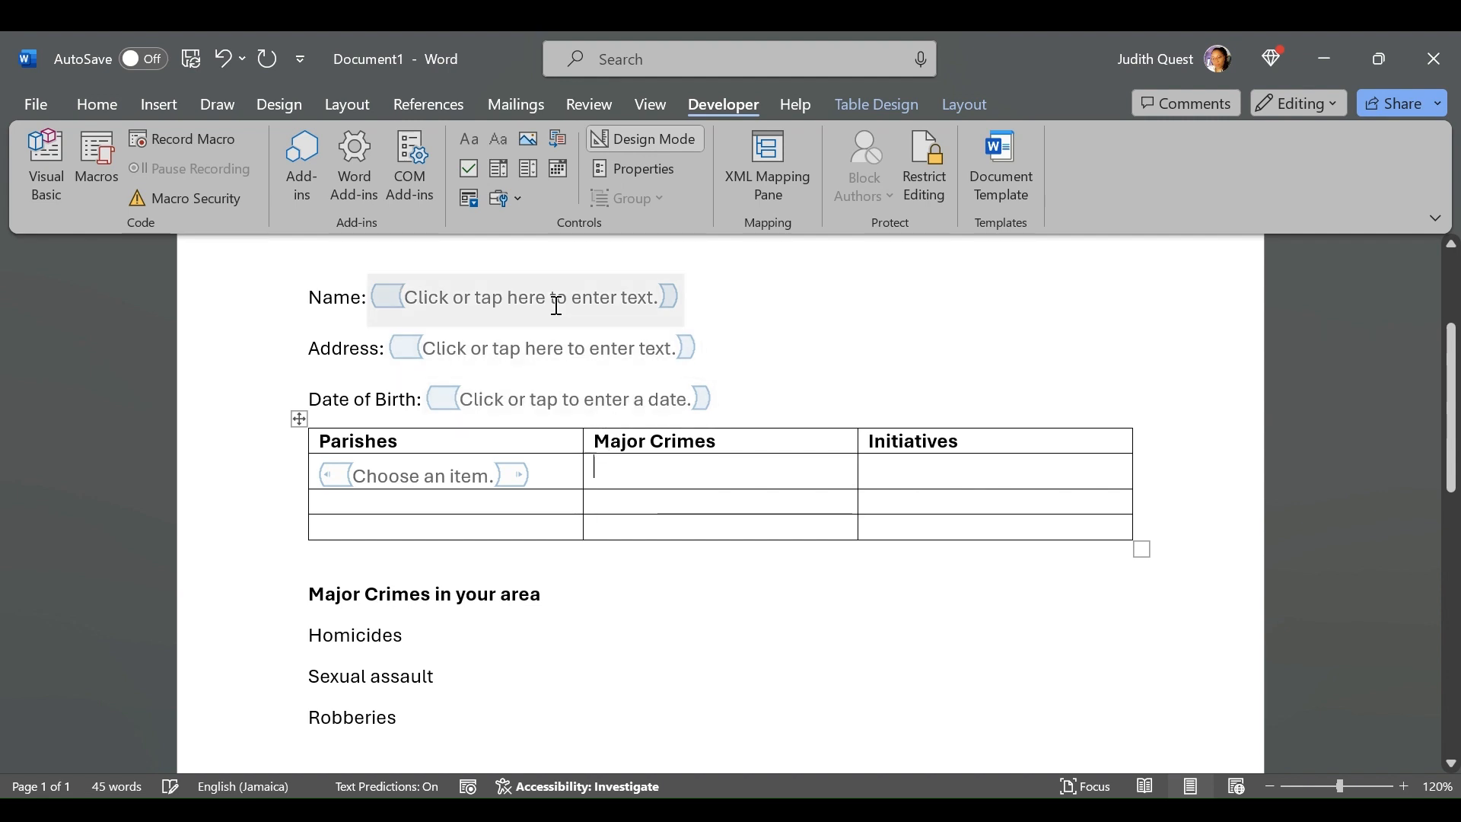
Insert a drop-down list content control in the first empty cell under Major Crimes and add Homicide as a choice
left_click(527, 172)
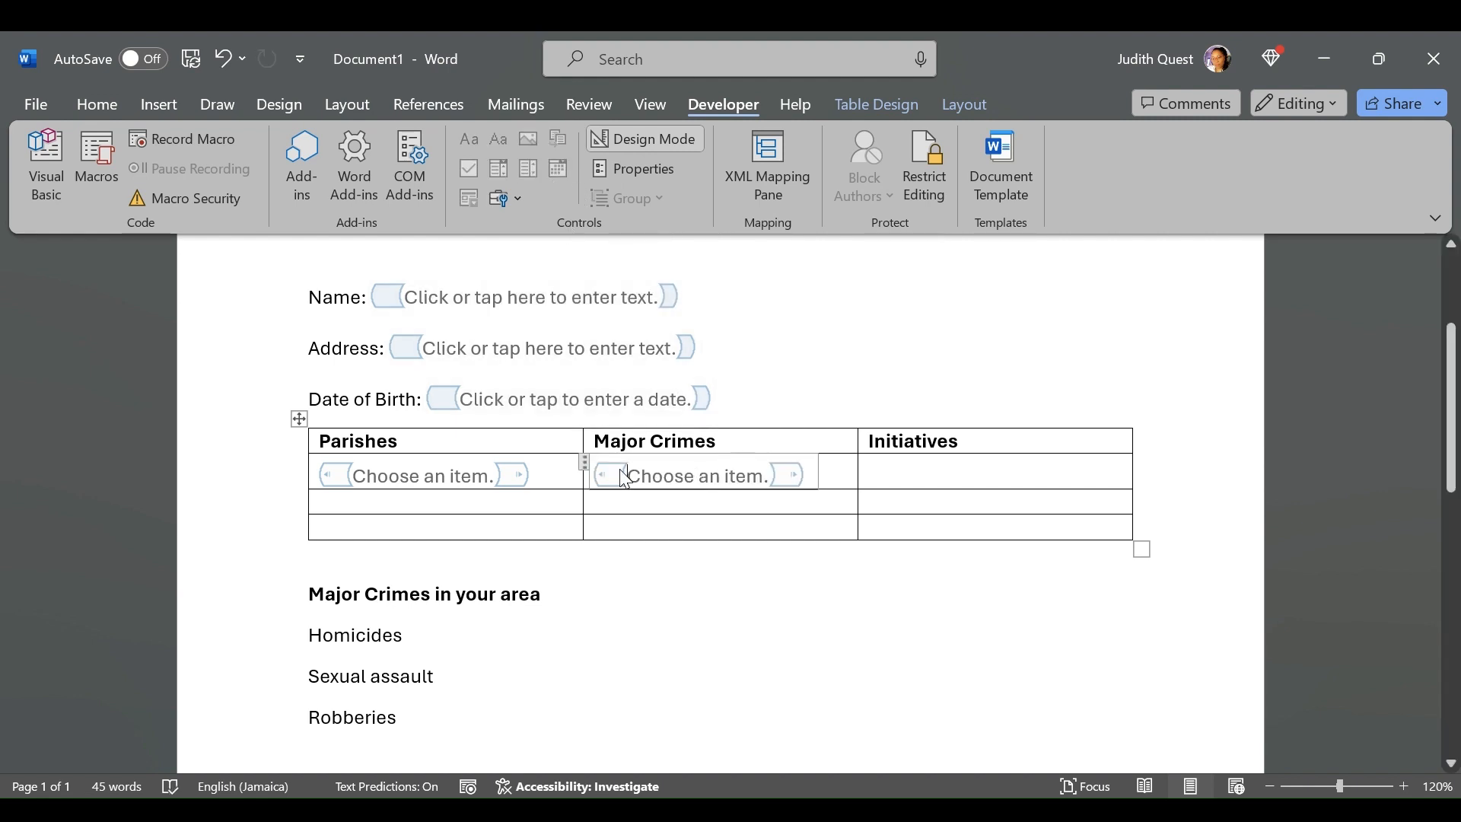
left_click(623, 168)
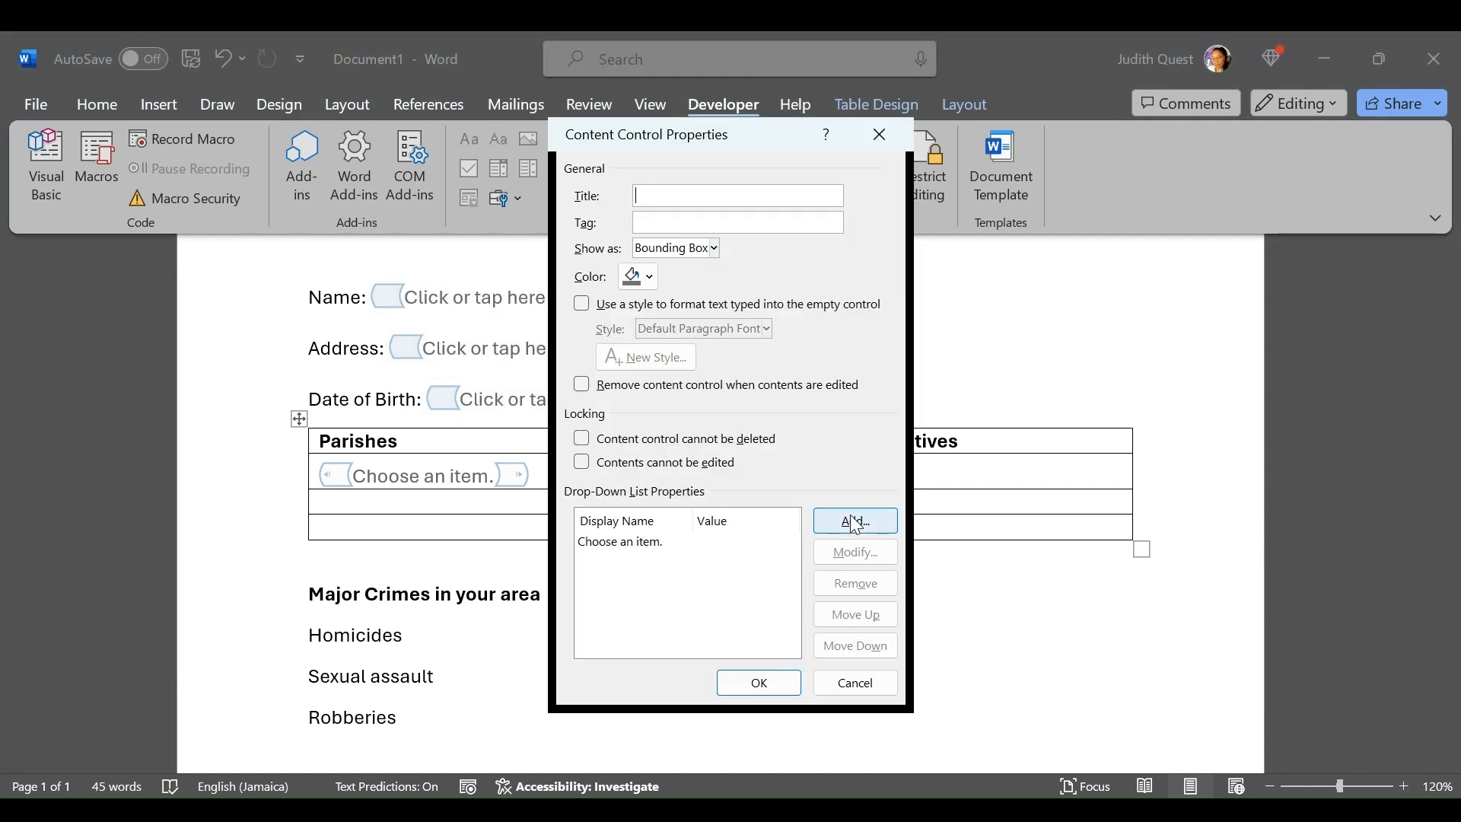
left_click_drag(779, 153, 945, 193)
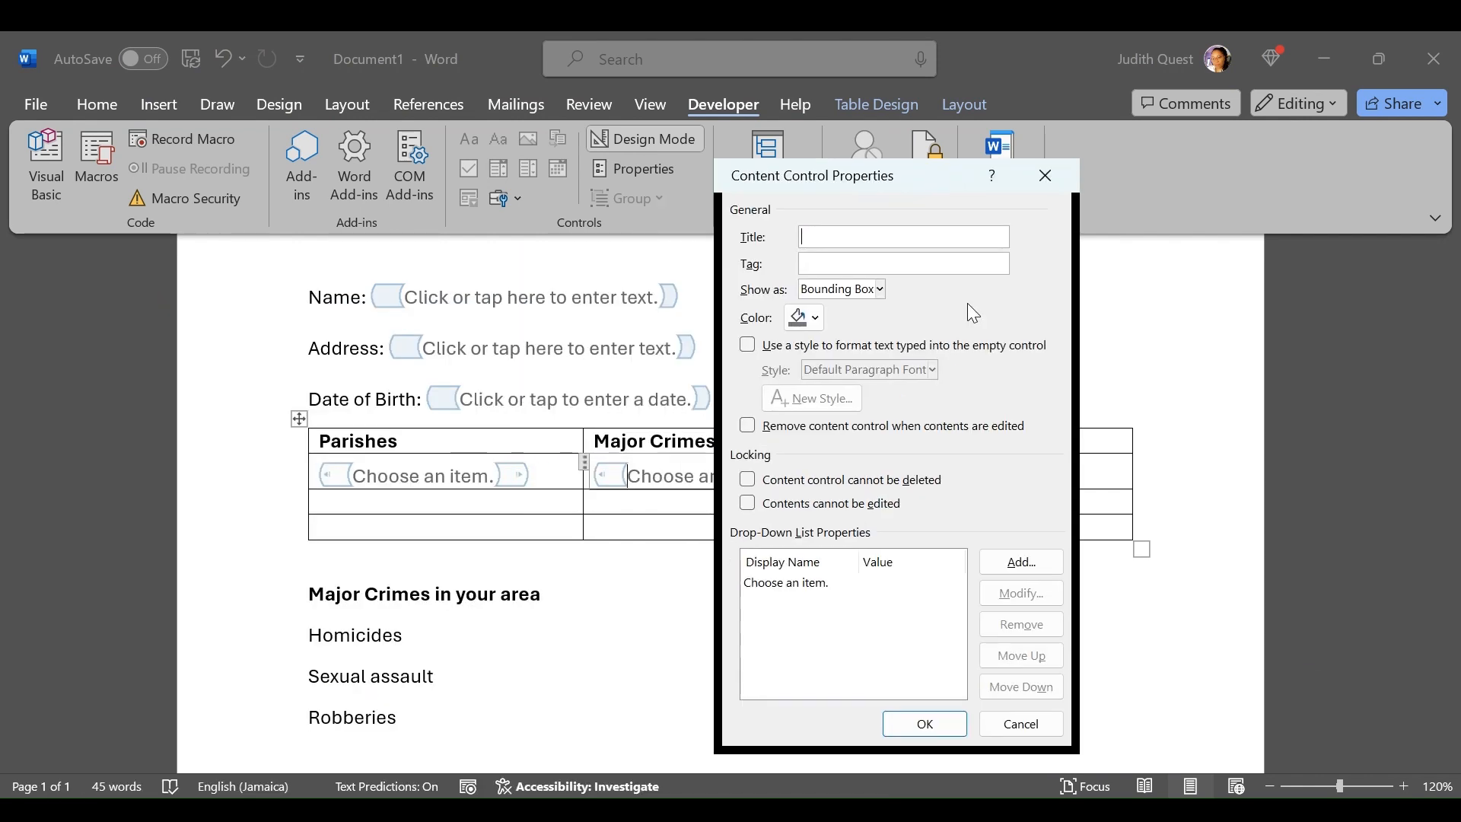
left_click(1021, 562)
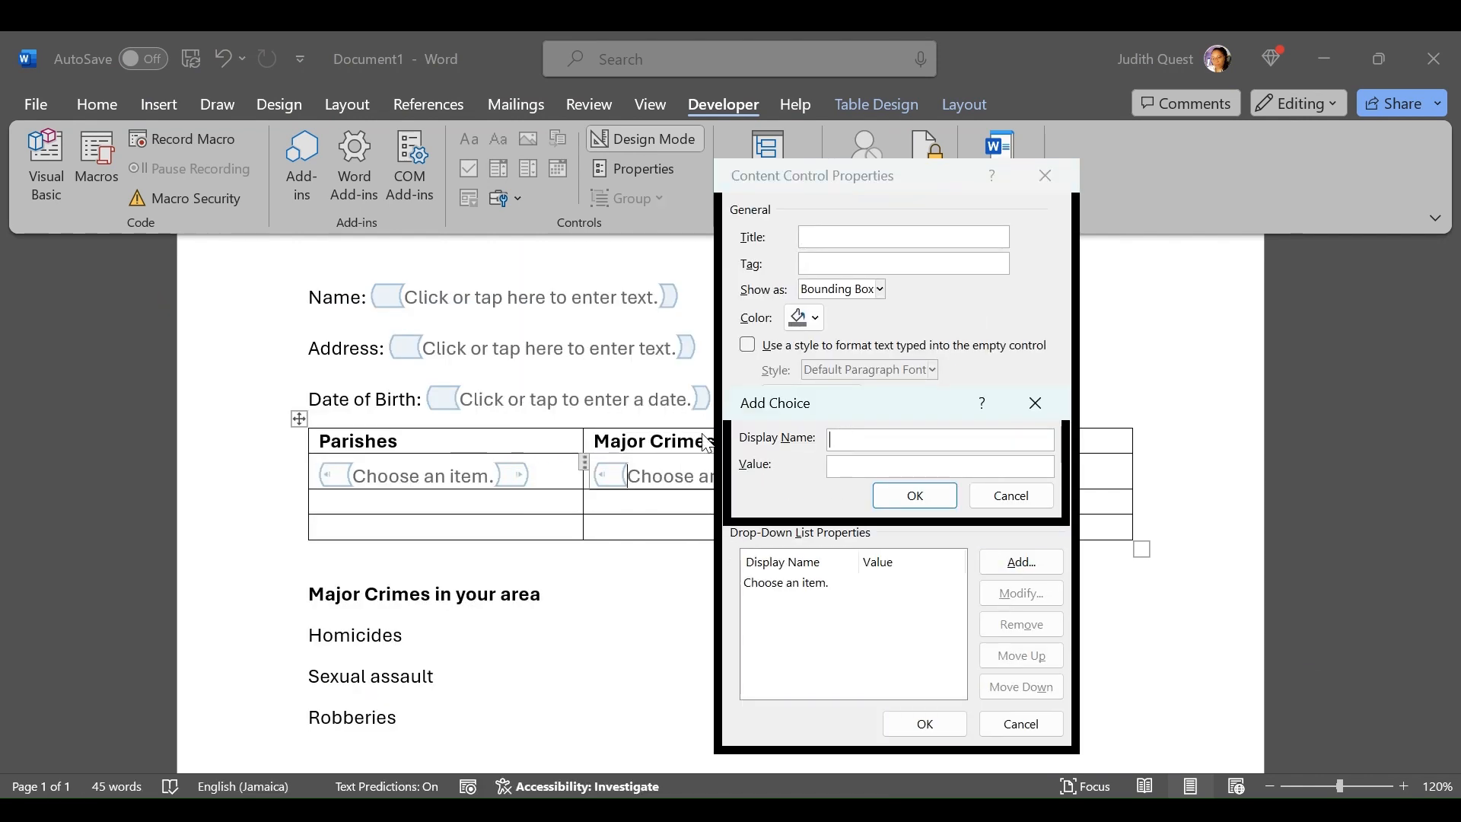
type("Homicide")
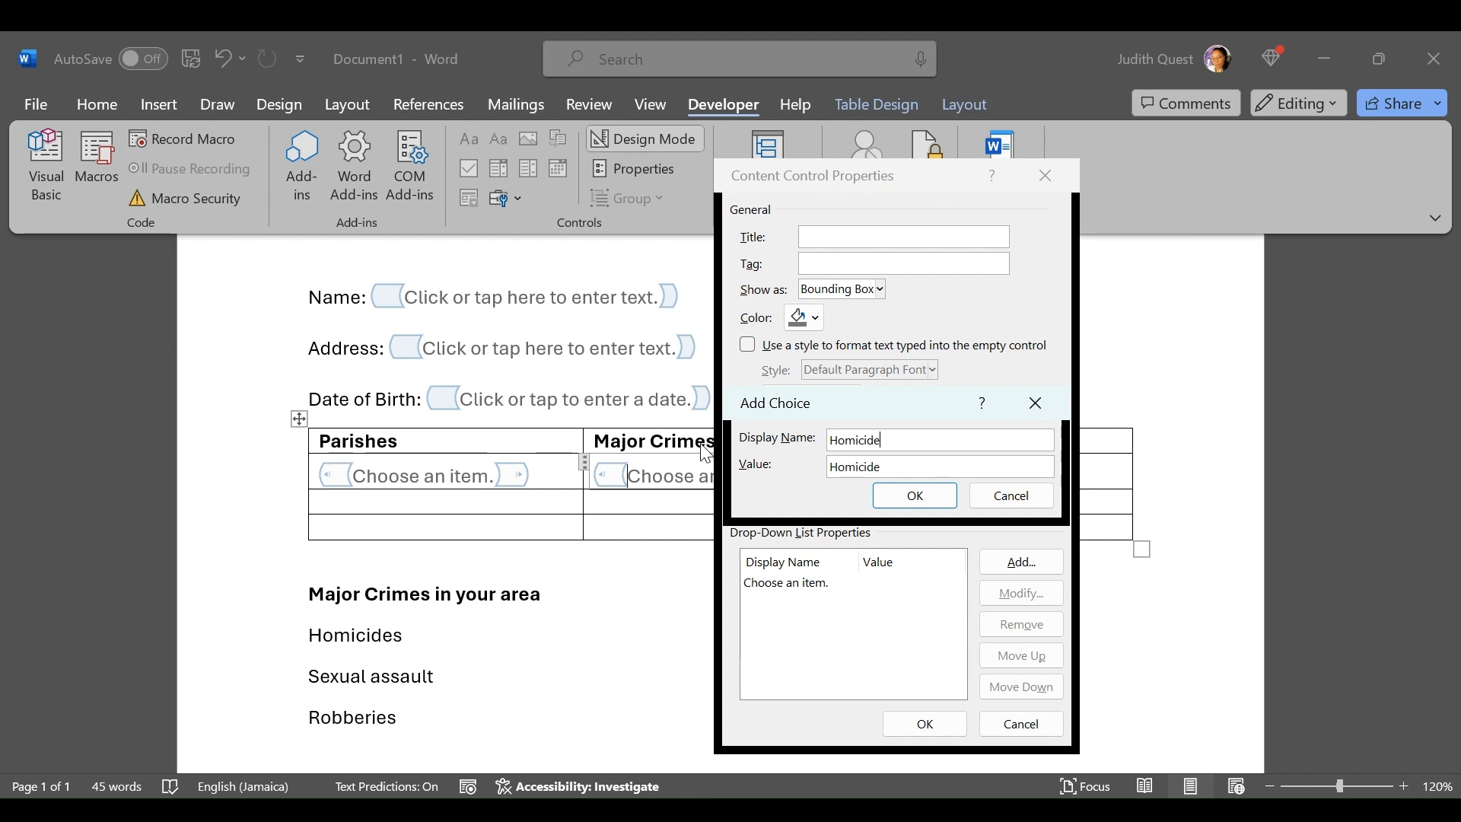
left_click(915, 496)
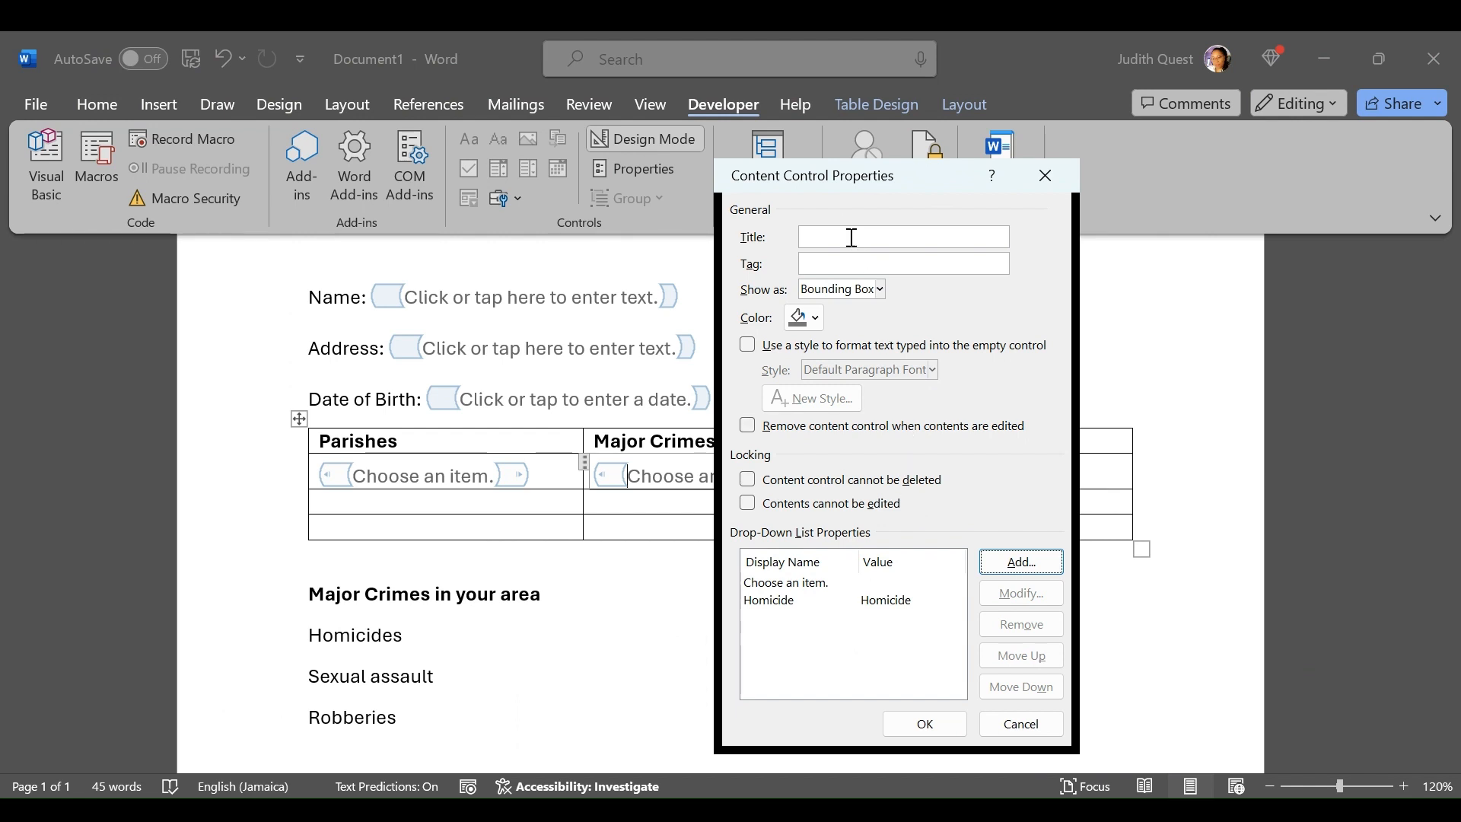
Add Robbery as another choice of the Major Crimes drop-down list and apply the properties
left_click(1016, 563)
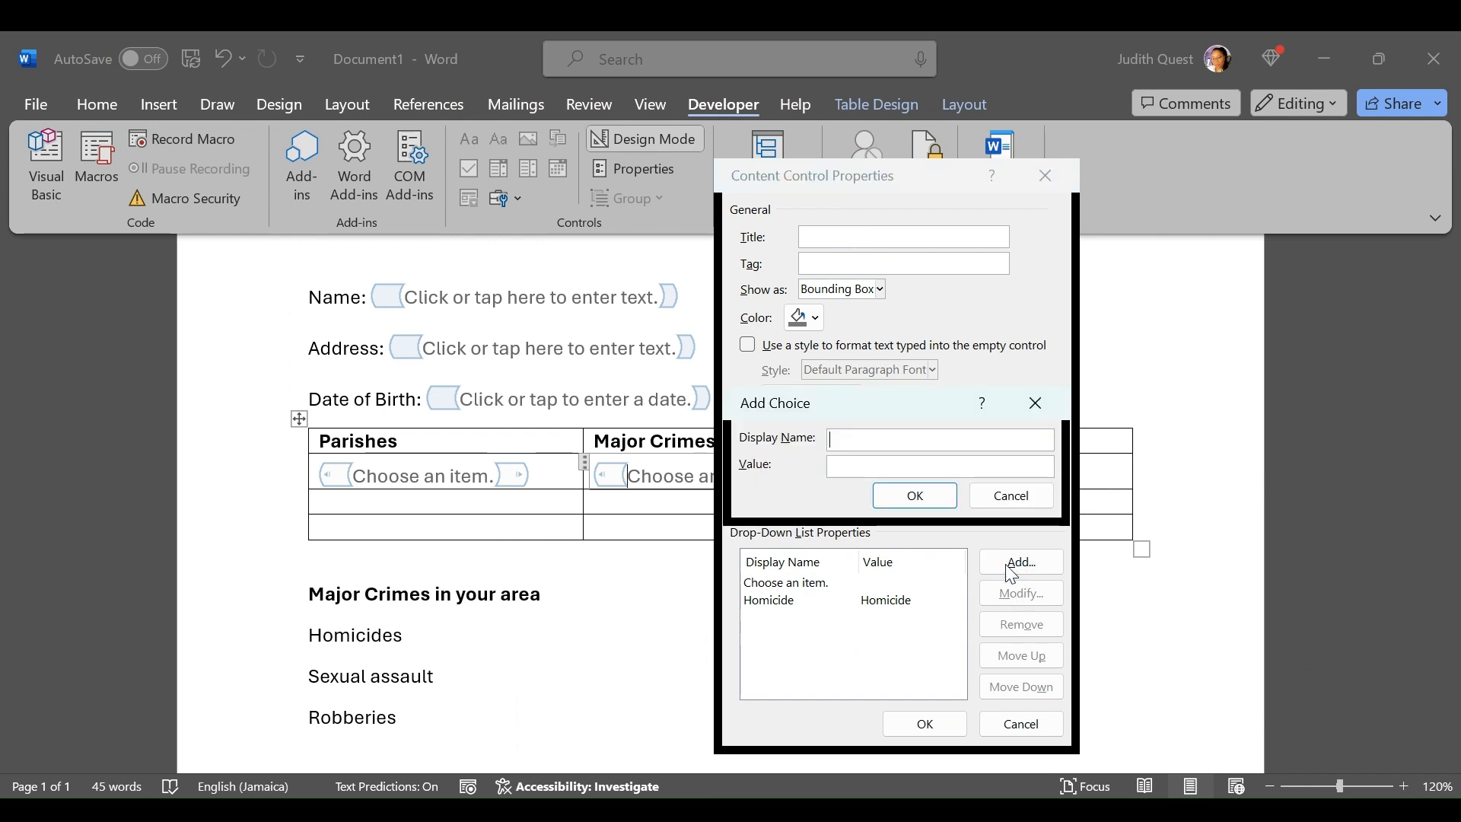
type("Robbery")
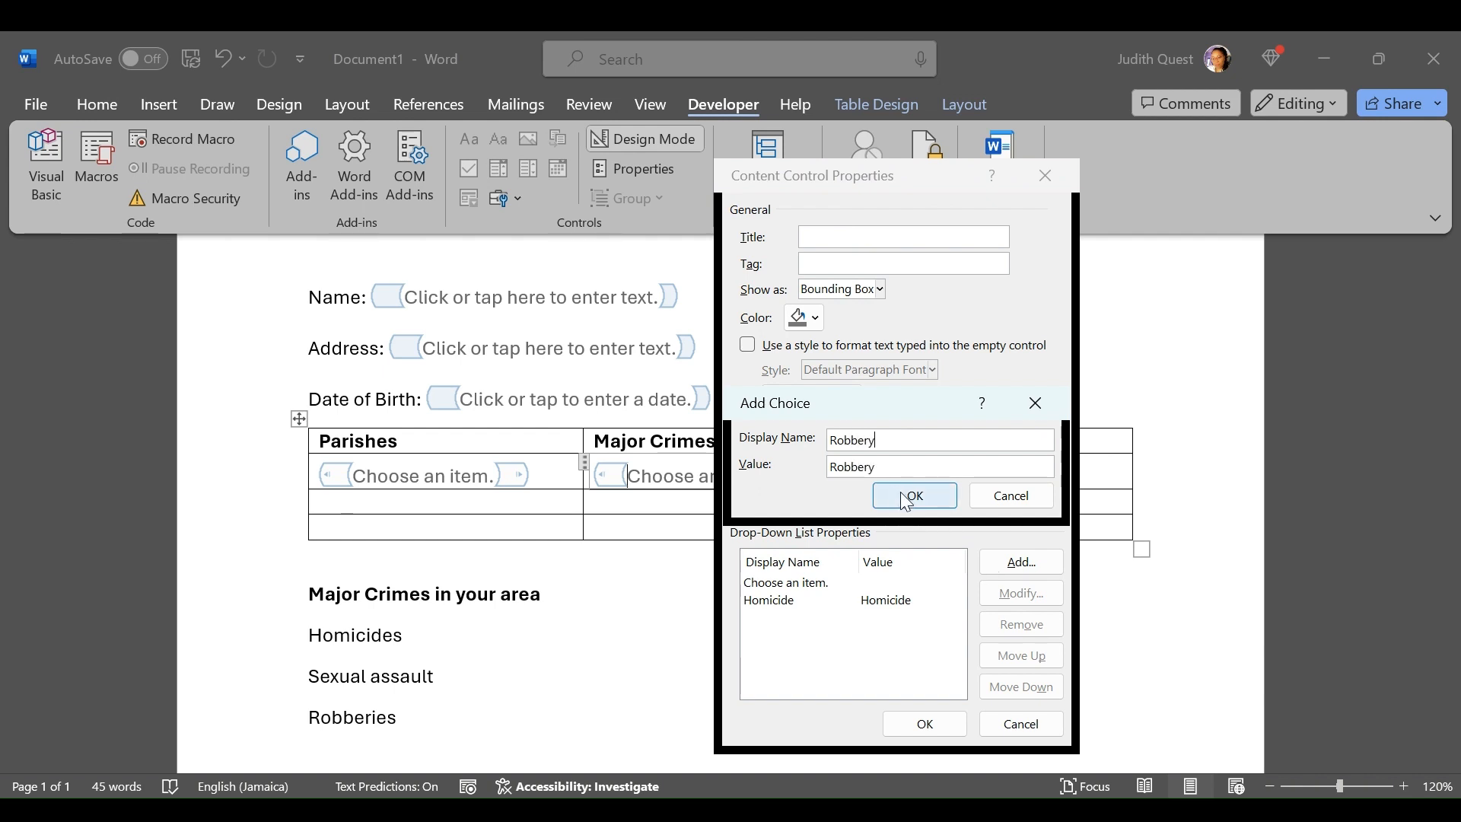
left_click(942, 496)
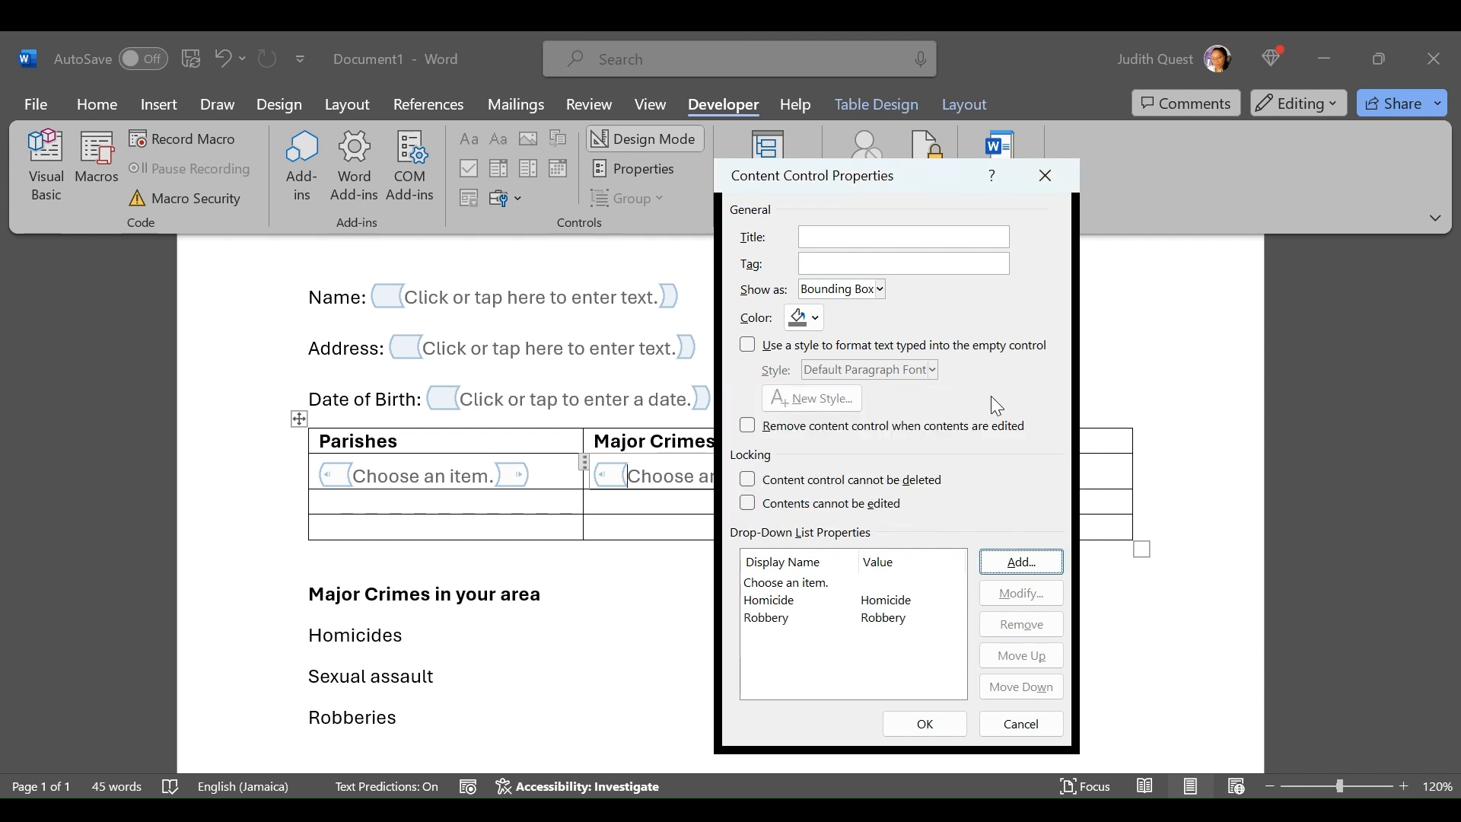
left_click_drag(958, 172, 645, 119)
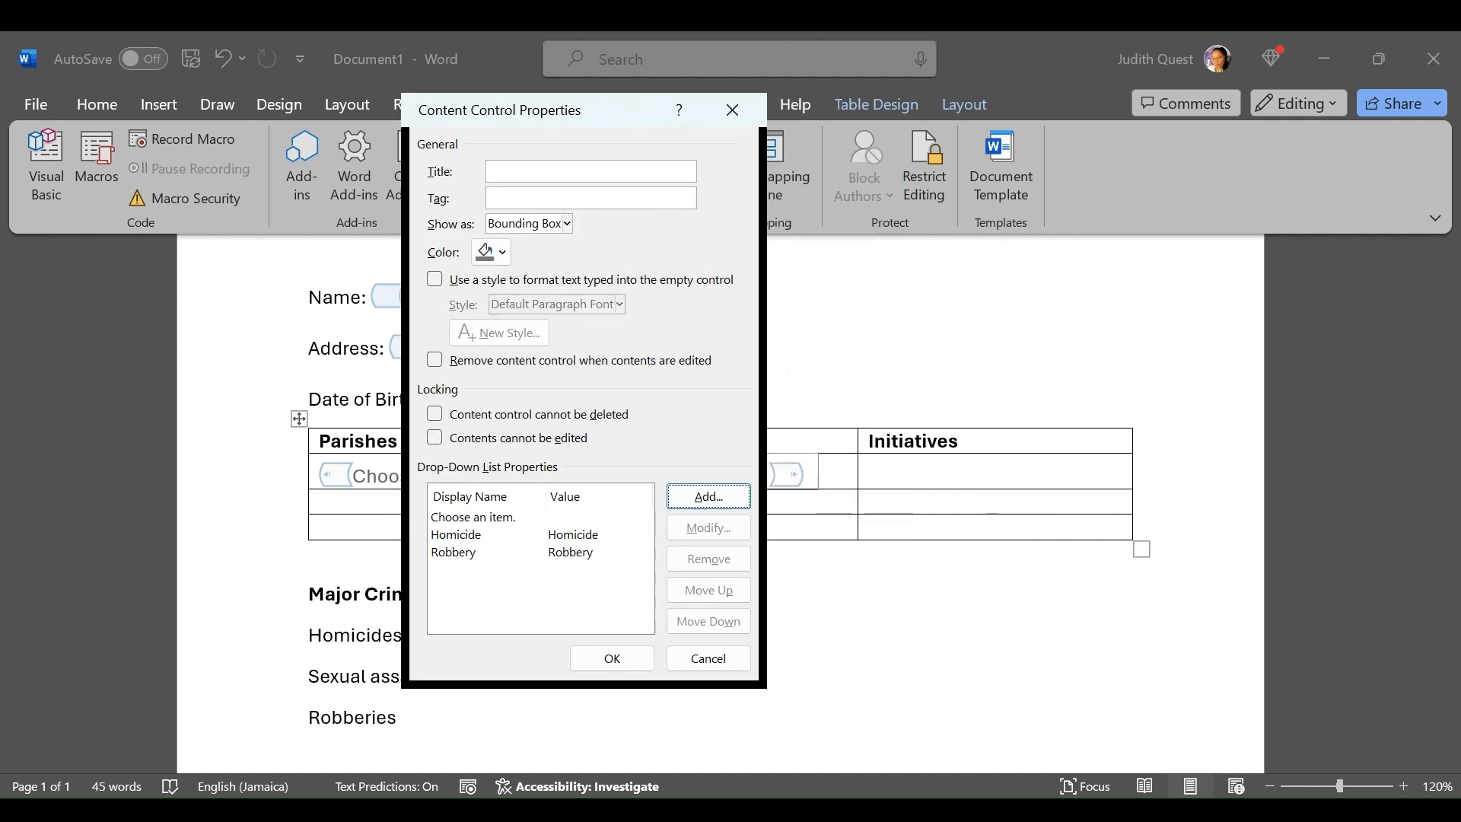
left_click(613, 659)
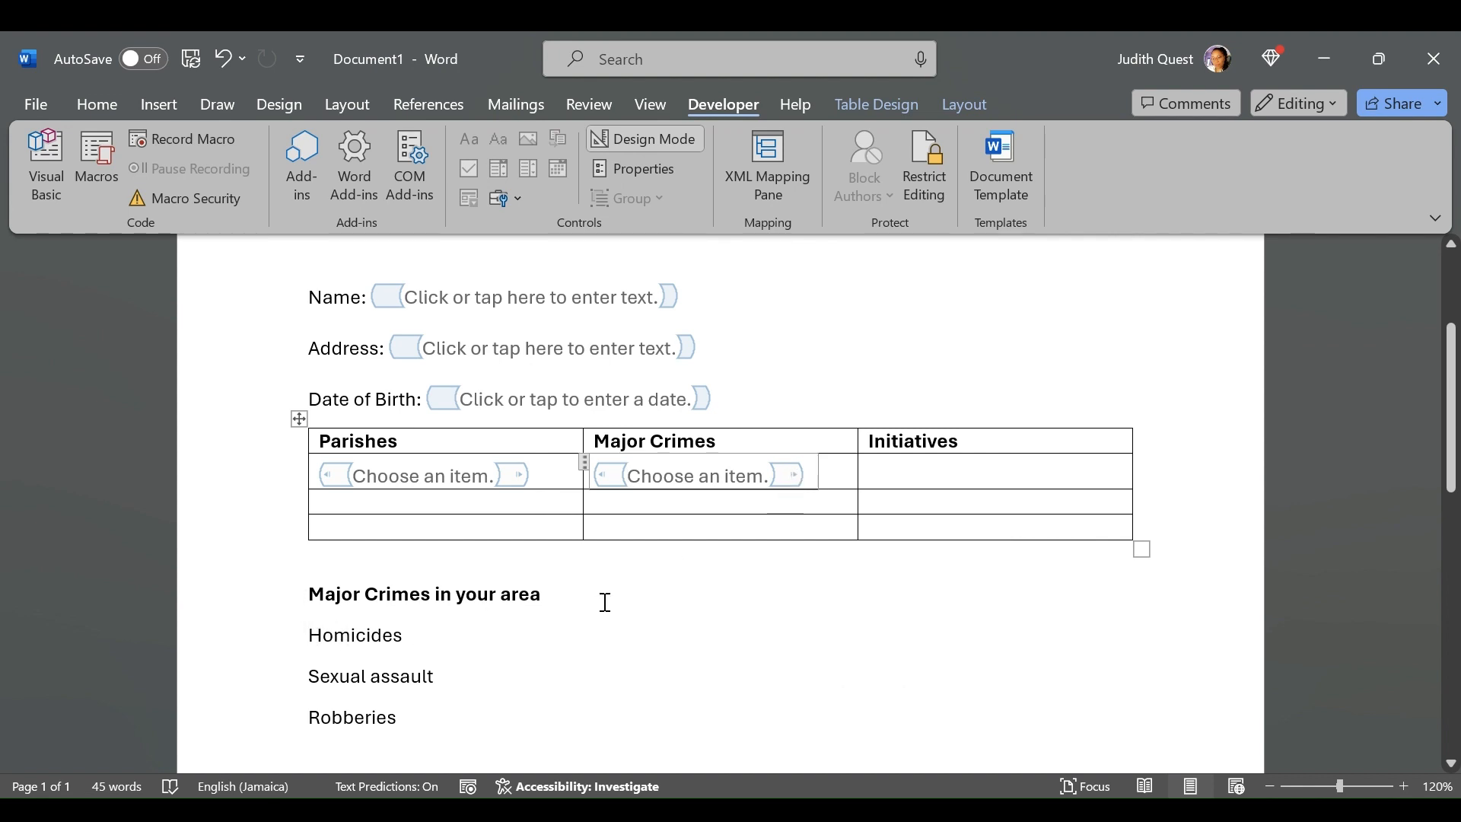
Insert a legacy check box form field before Homicides in the list under Major Crimes in your area
left_click(303, 635)
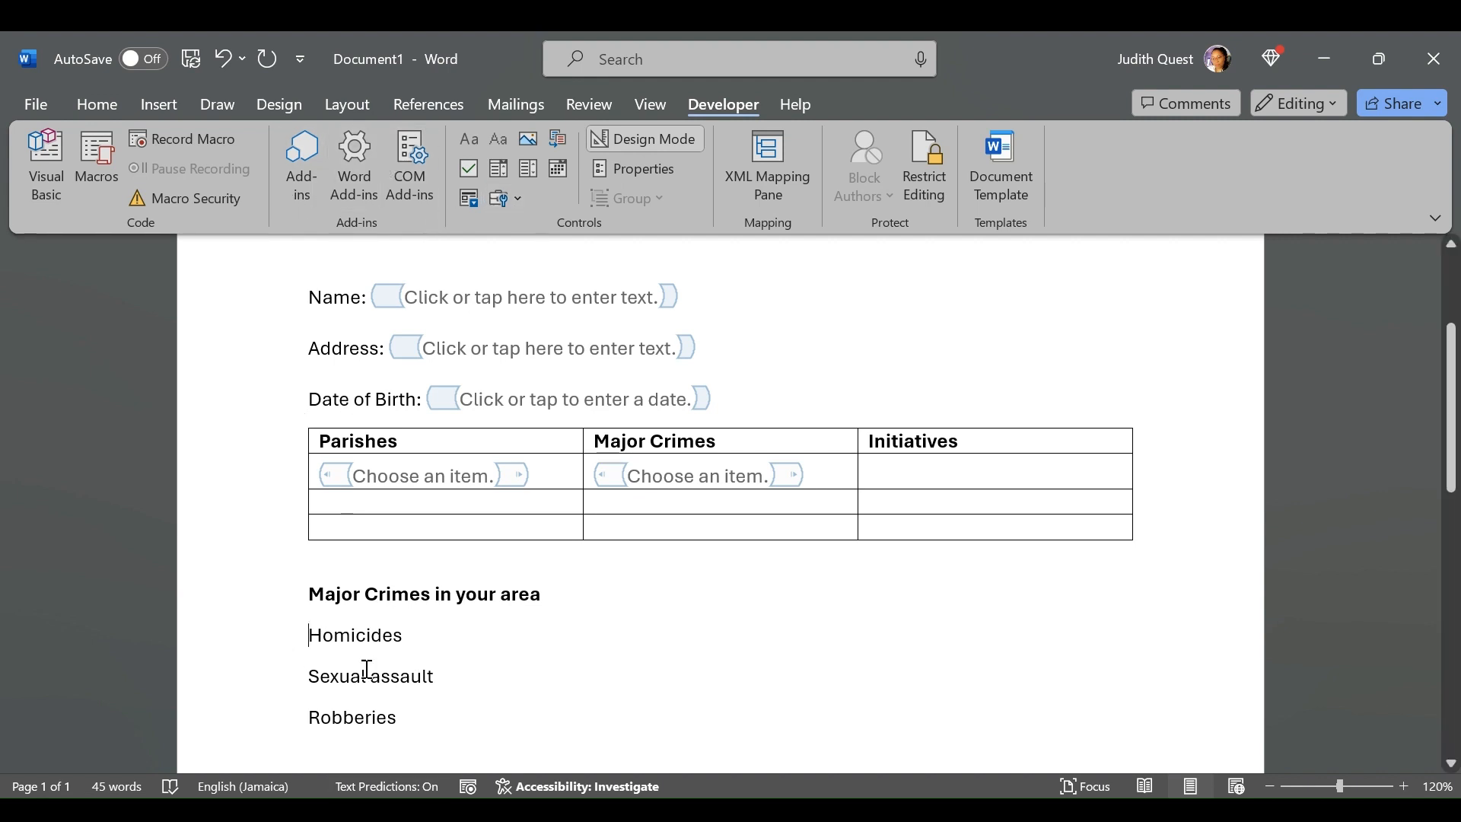
left_click(470, 169)
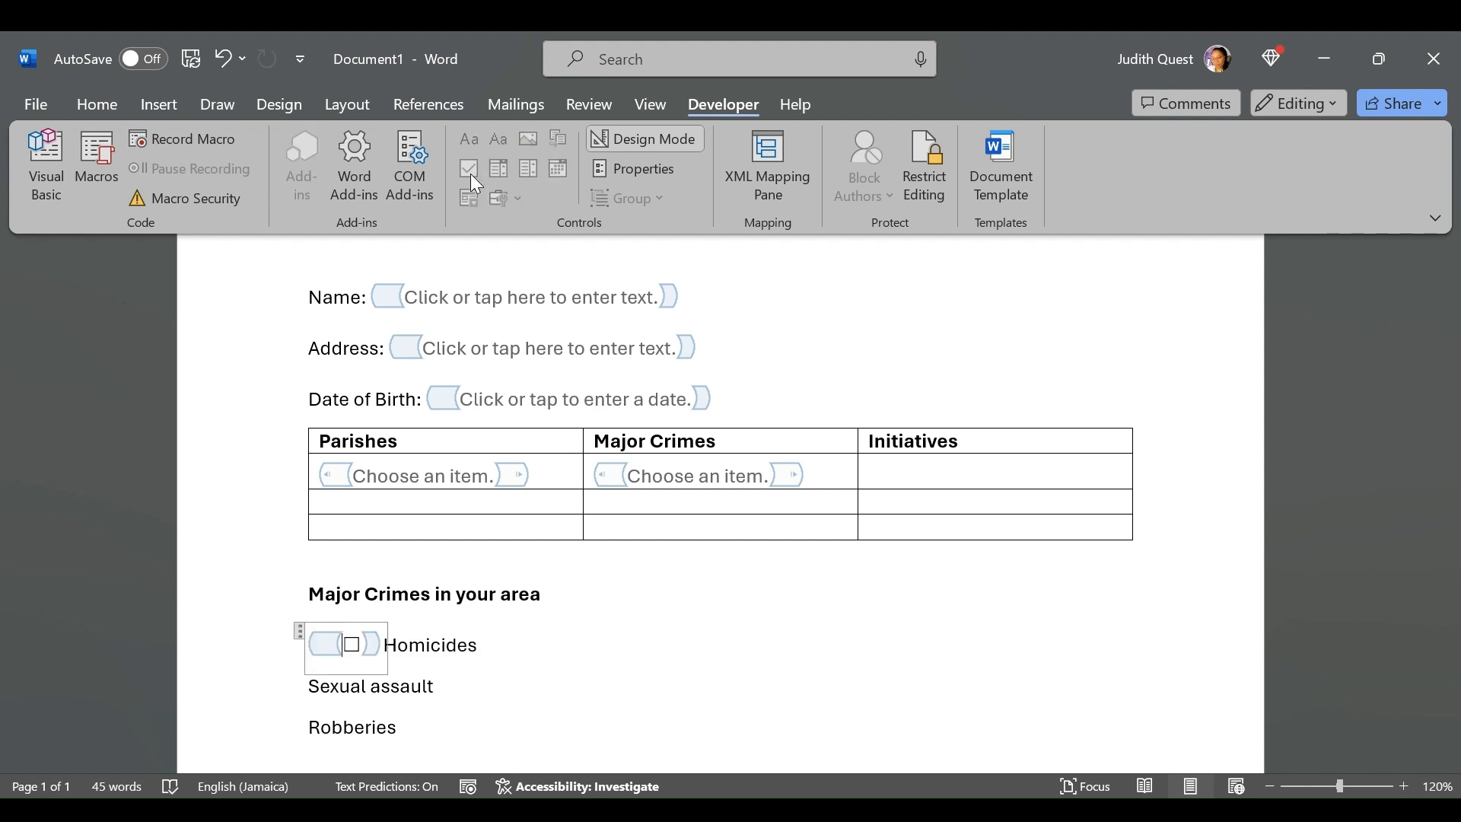
left_click(217, 57)
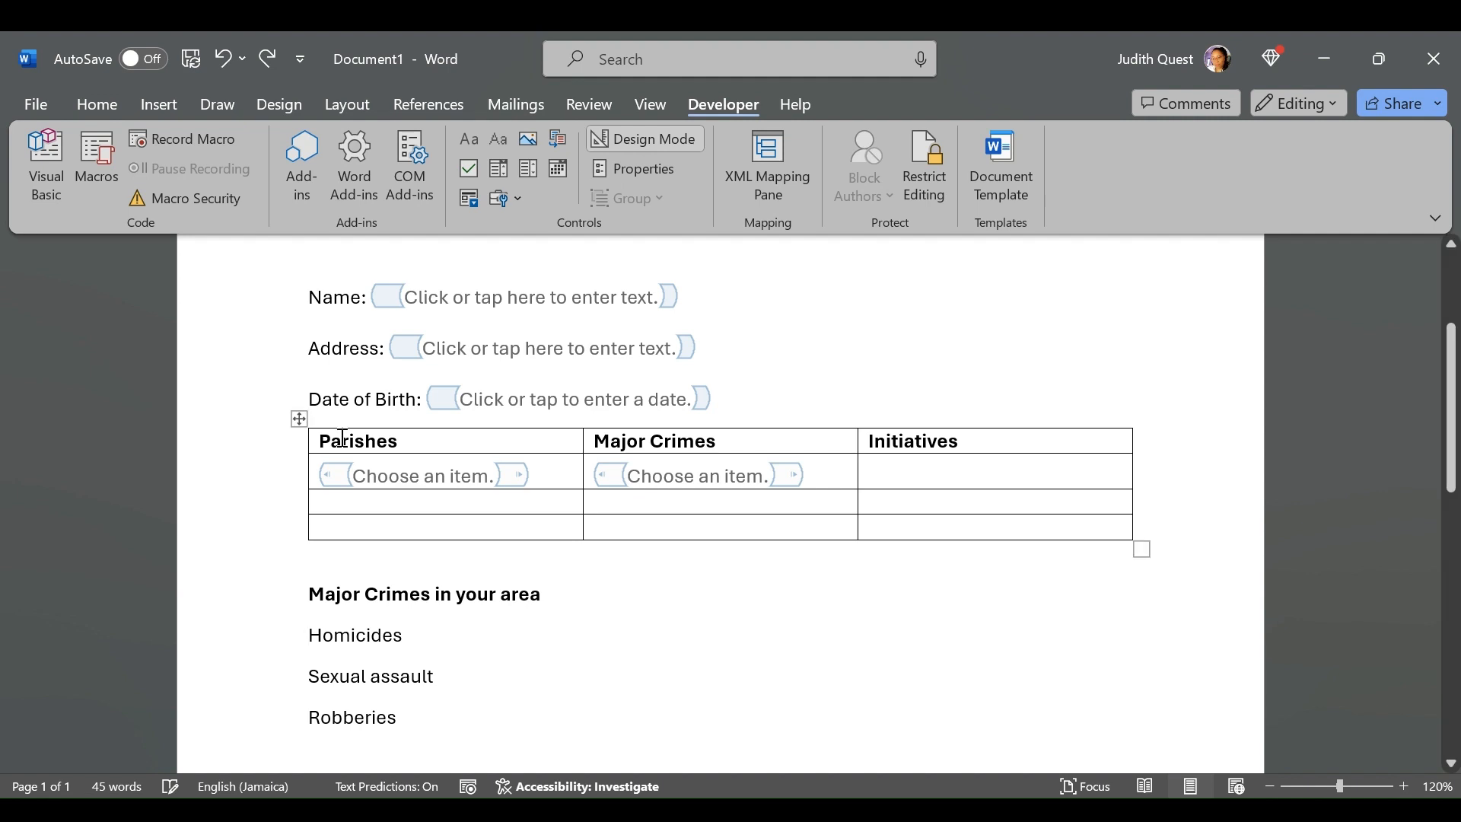
left_click(518, 199)
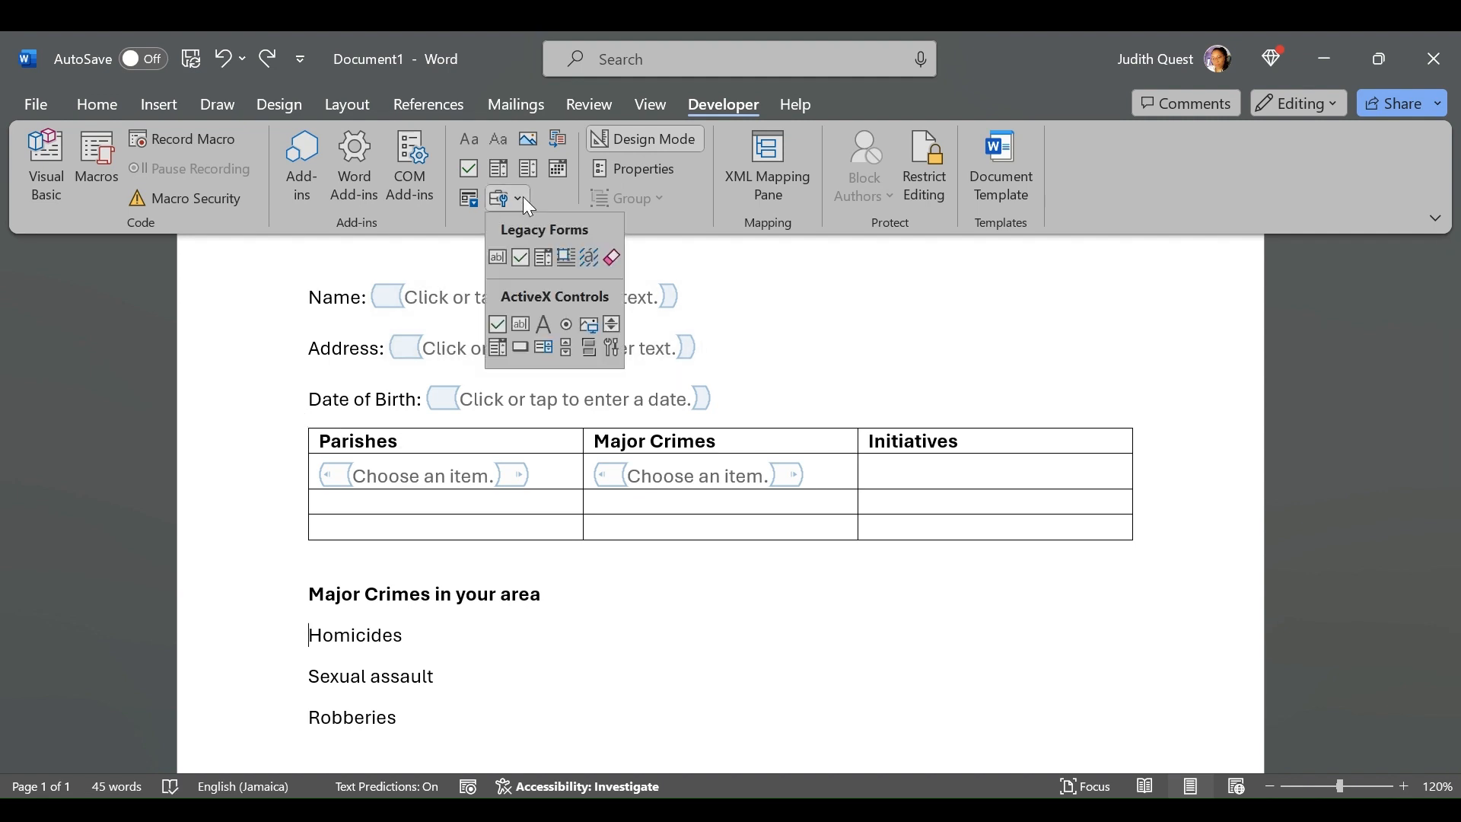
left_click(520, 259)
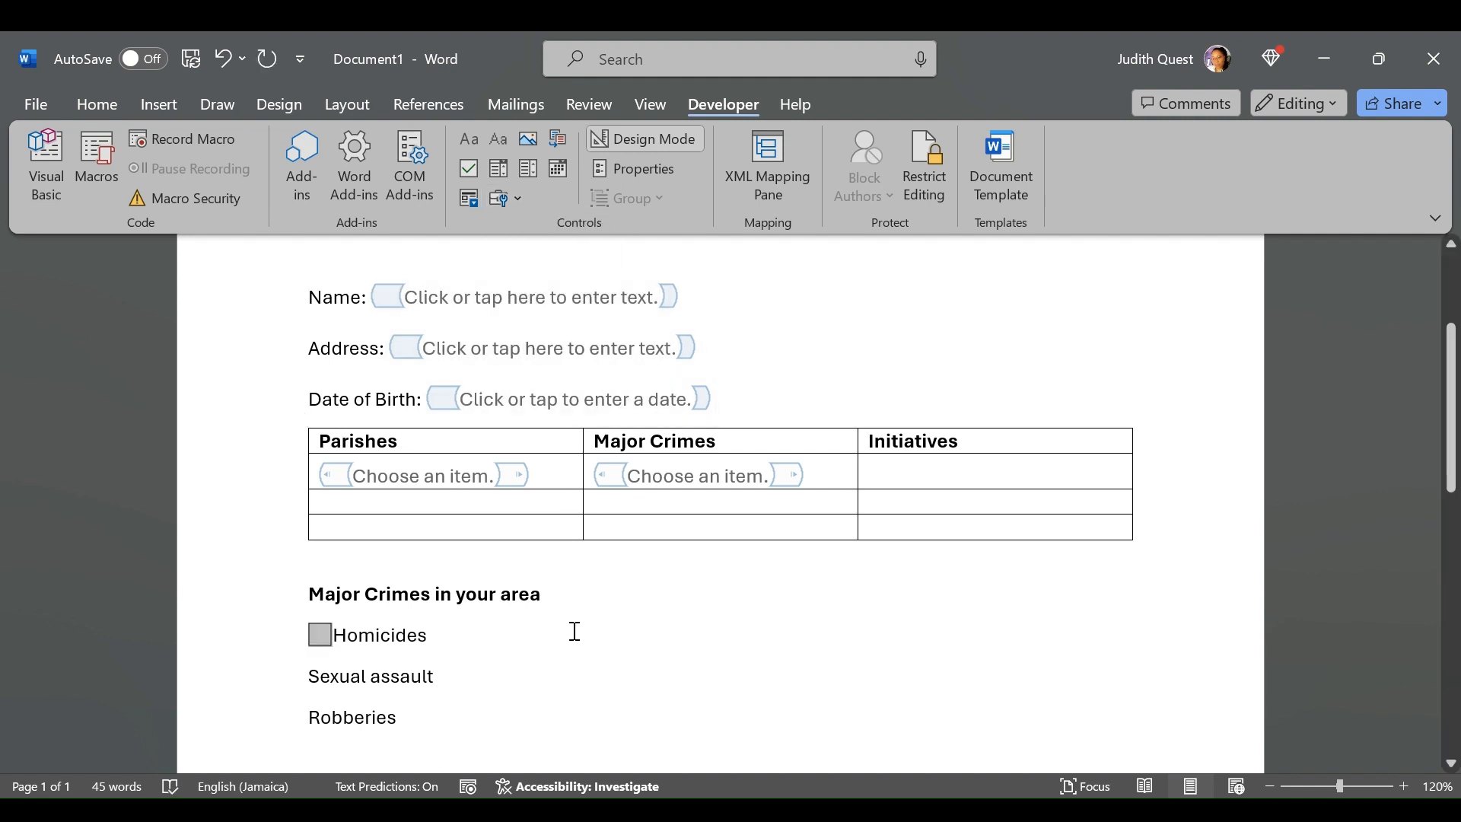
Insert legacy check box form fields before Sexual assault and Robberies, each separated from its text by a space
left_click(310, 676)
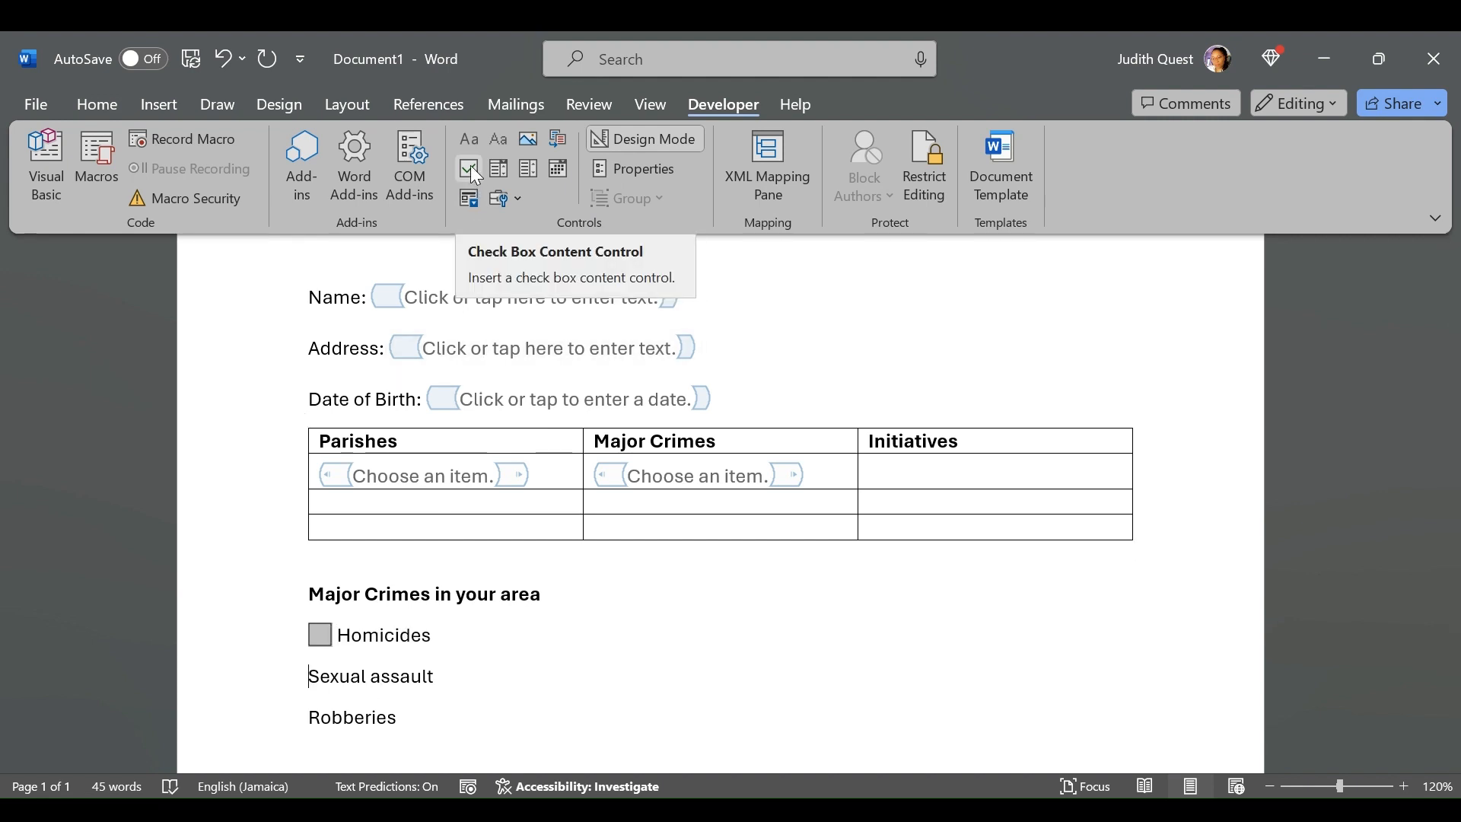
left_click(516, 196)
left_click(511, 258)
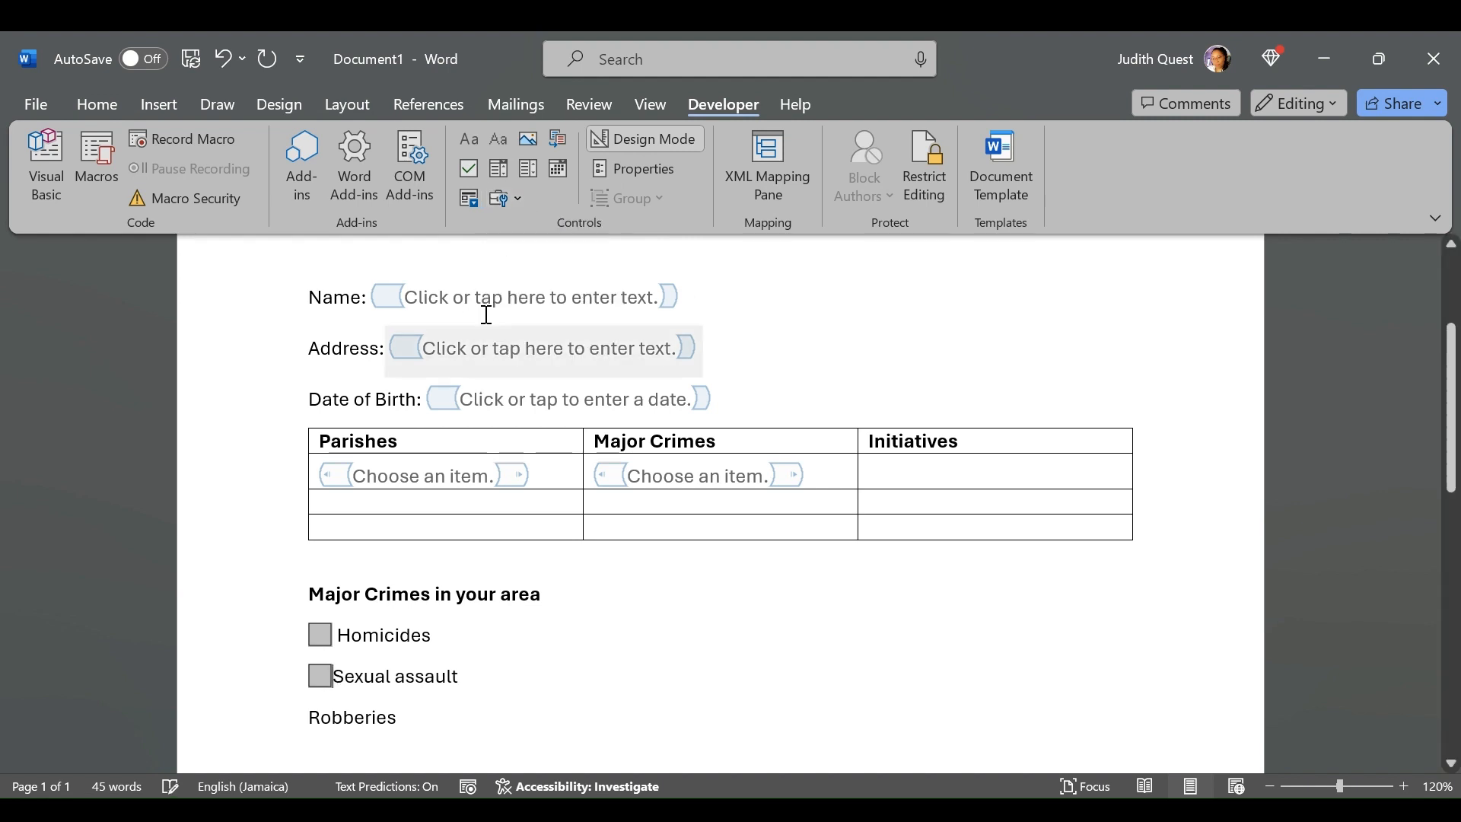
left_click(302, 715)
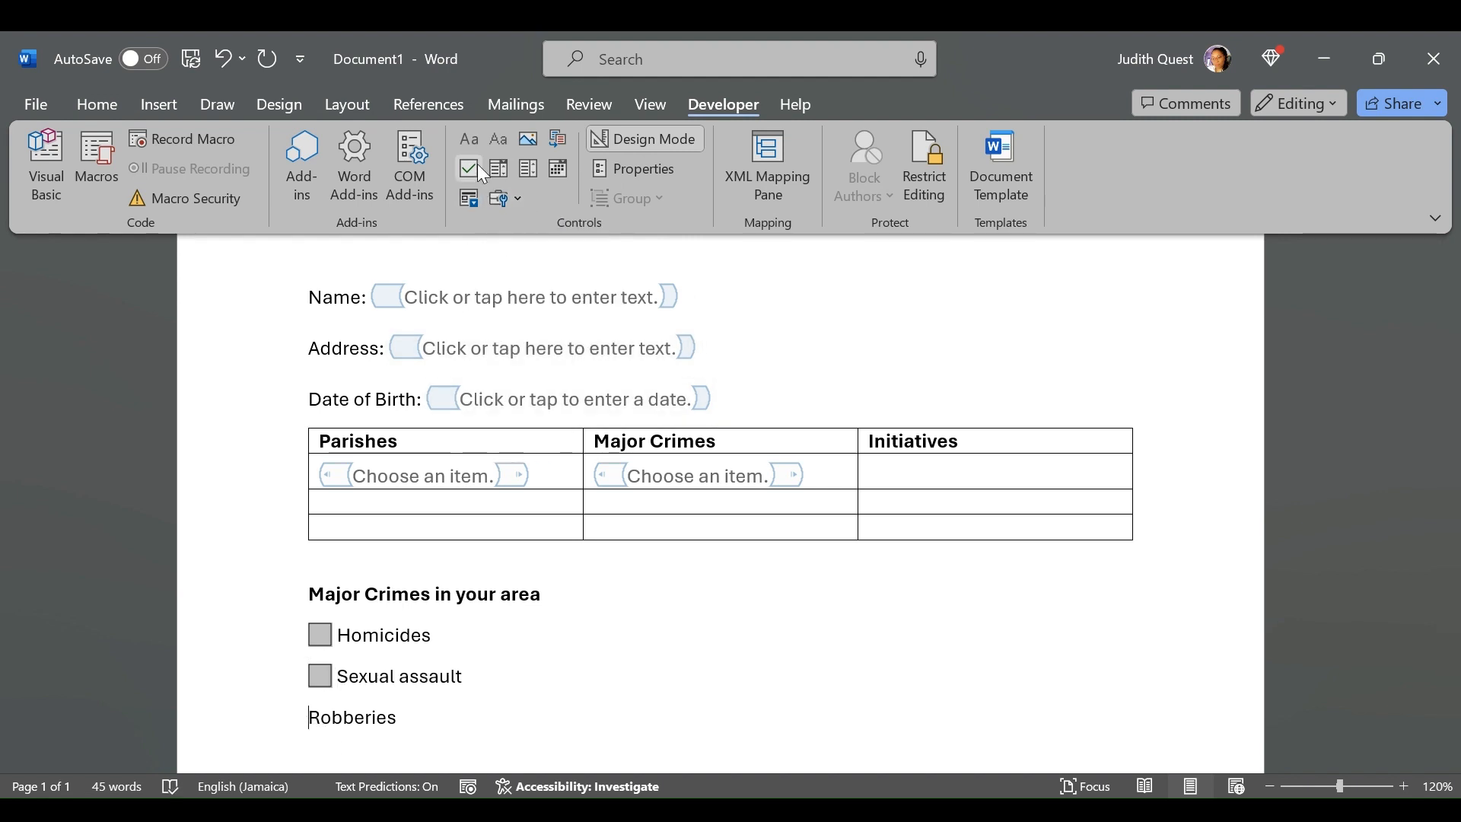
left_click(506, 201)
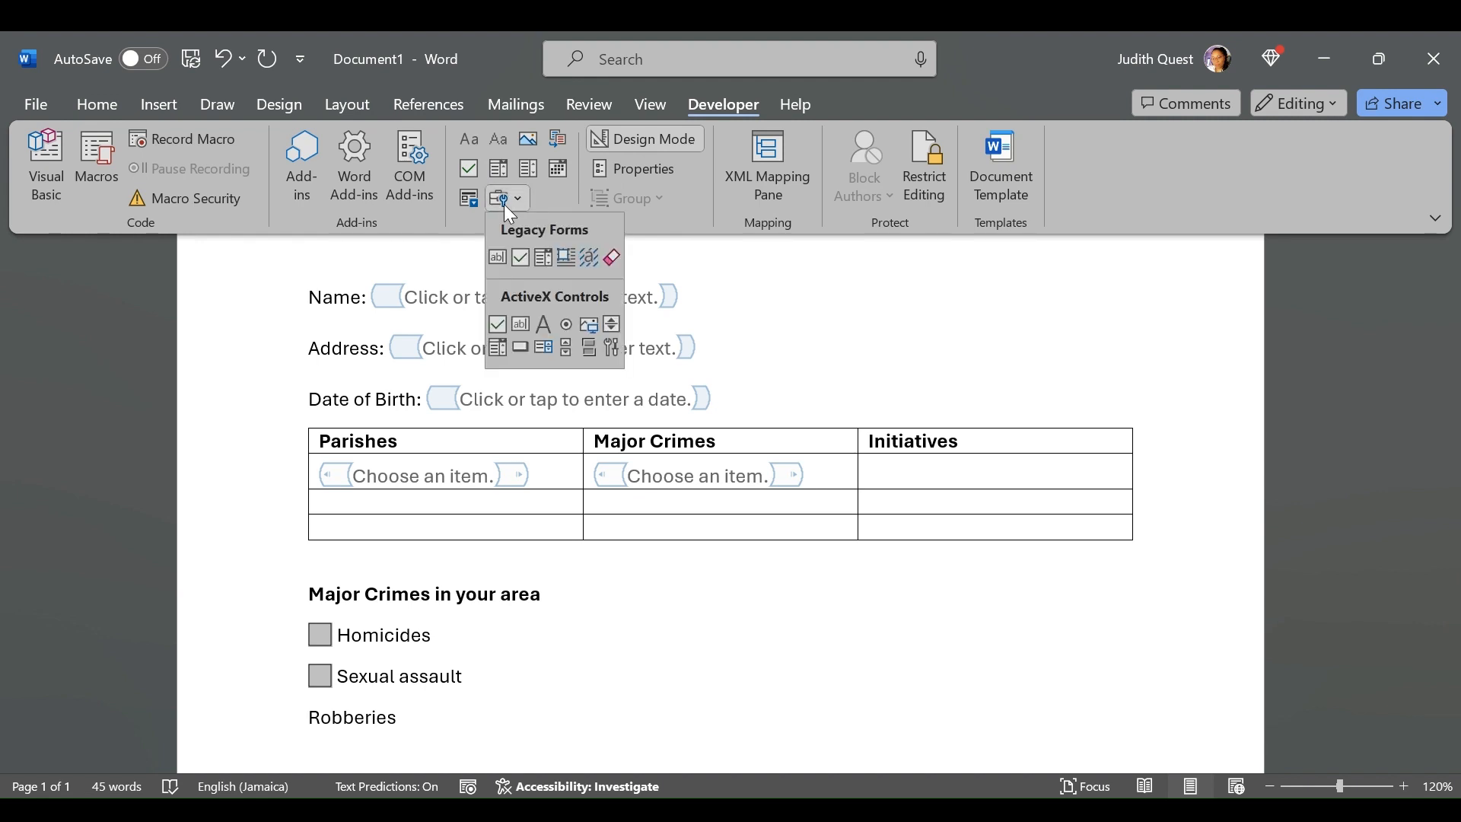
left_click(521, 258)
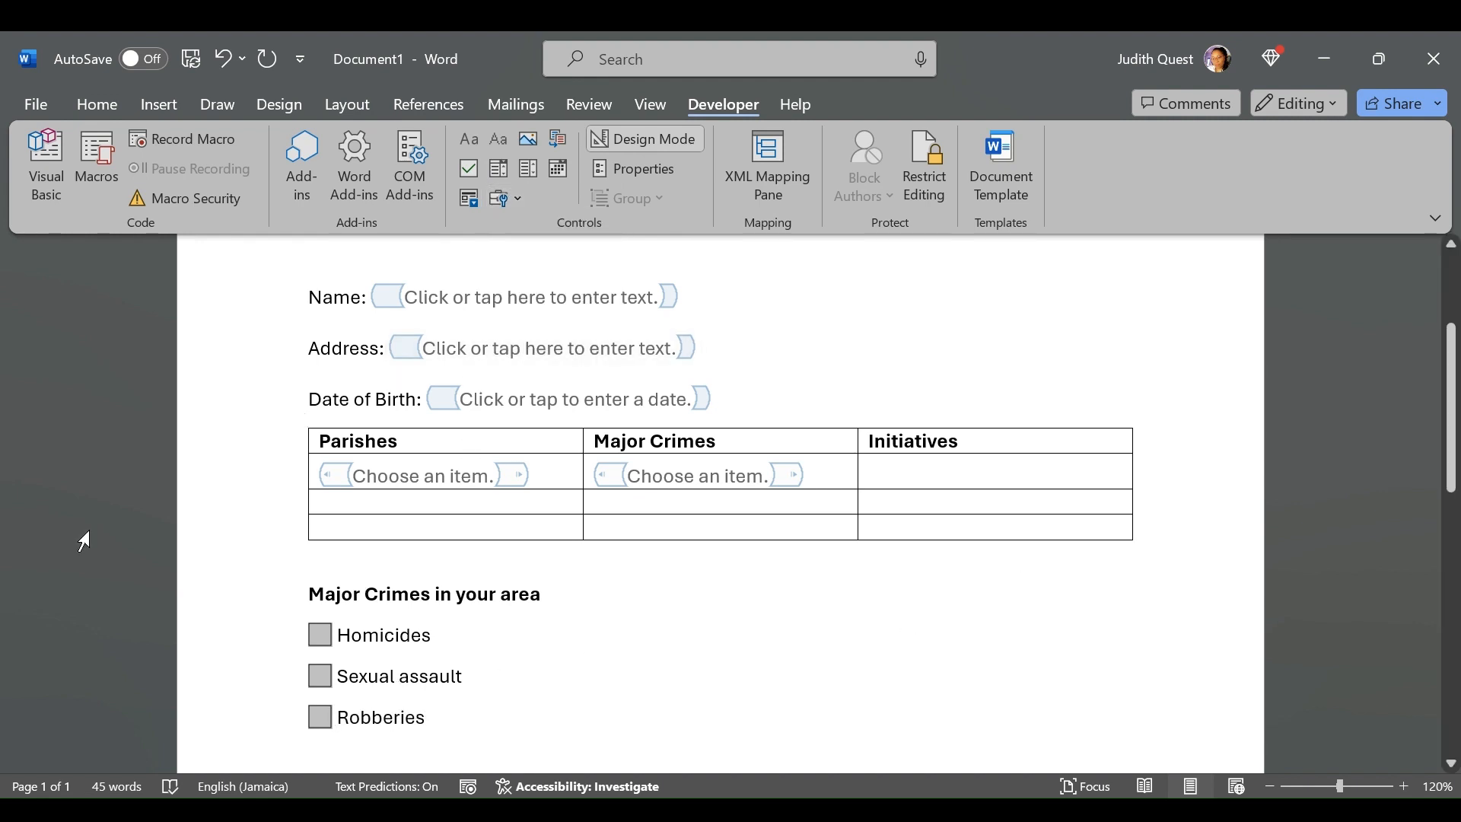
left_click(156, 399)
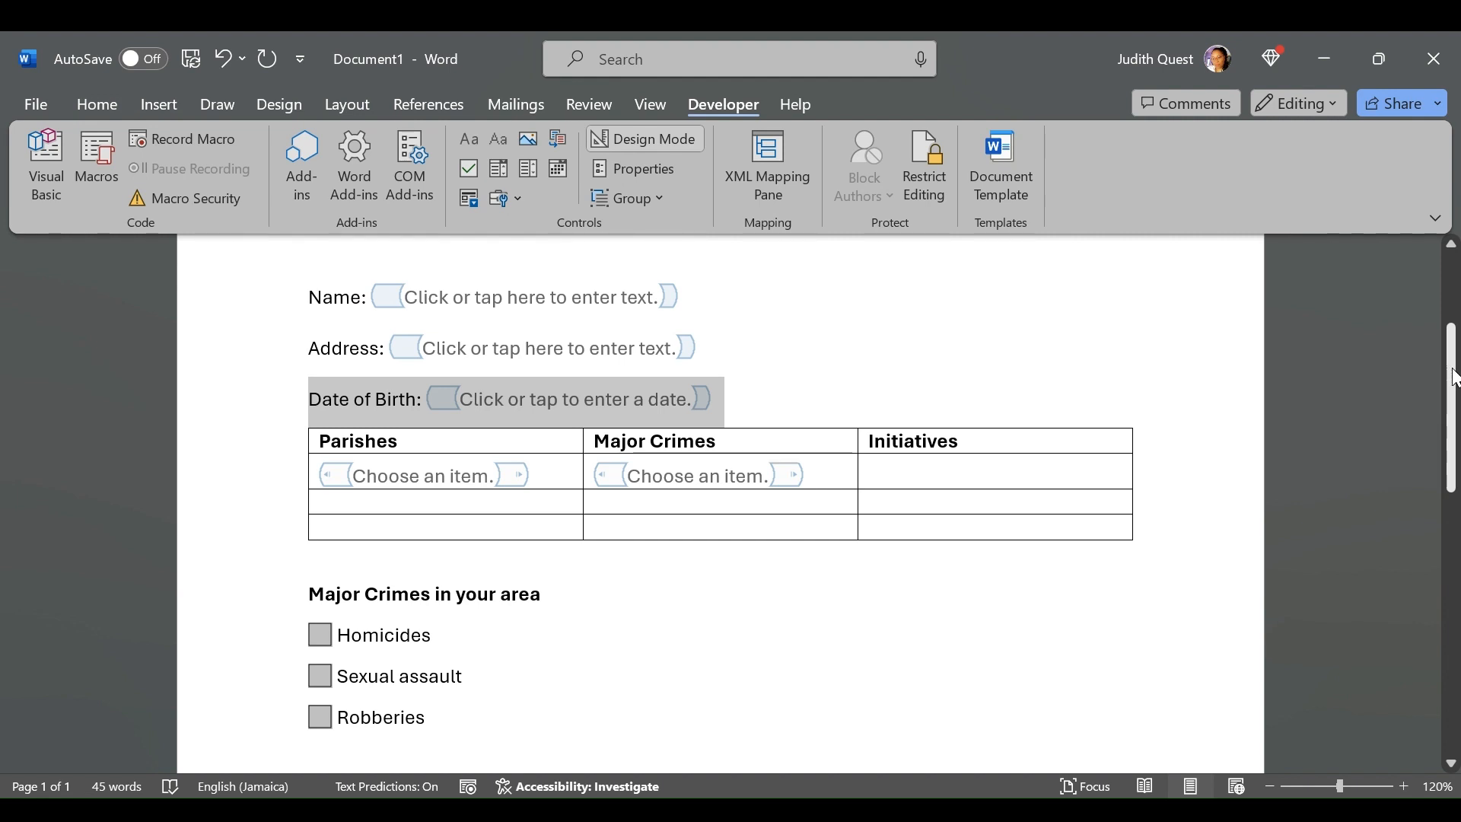
left_click_drag(1453, 376, 1453, 333)
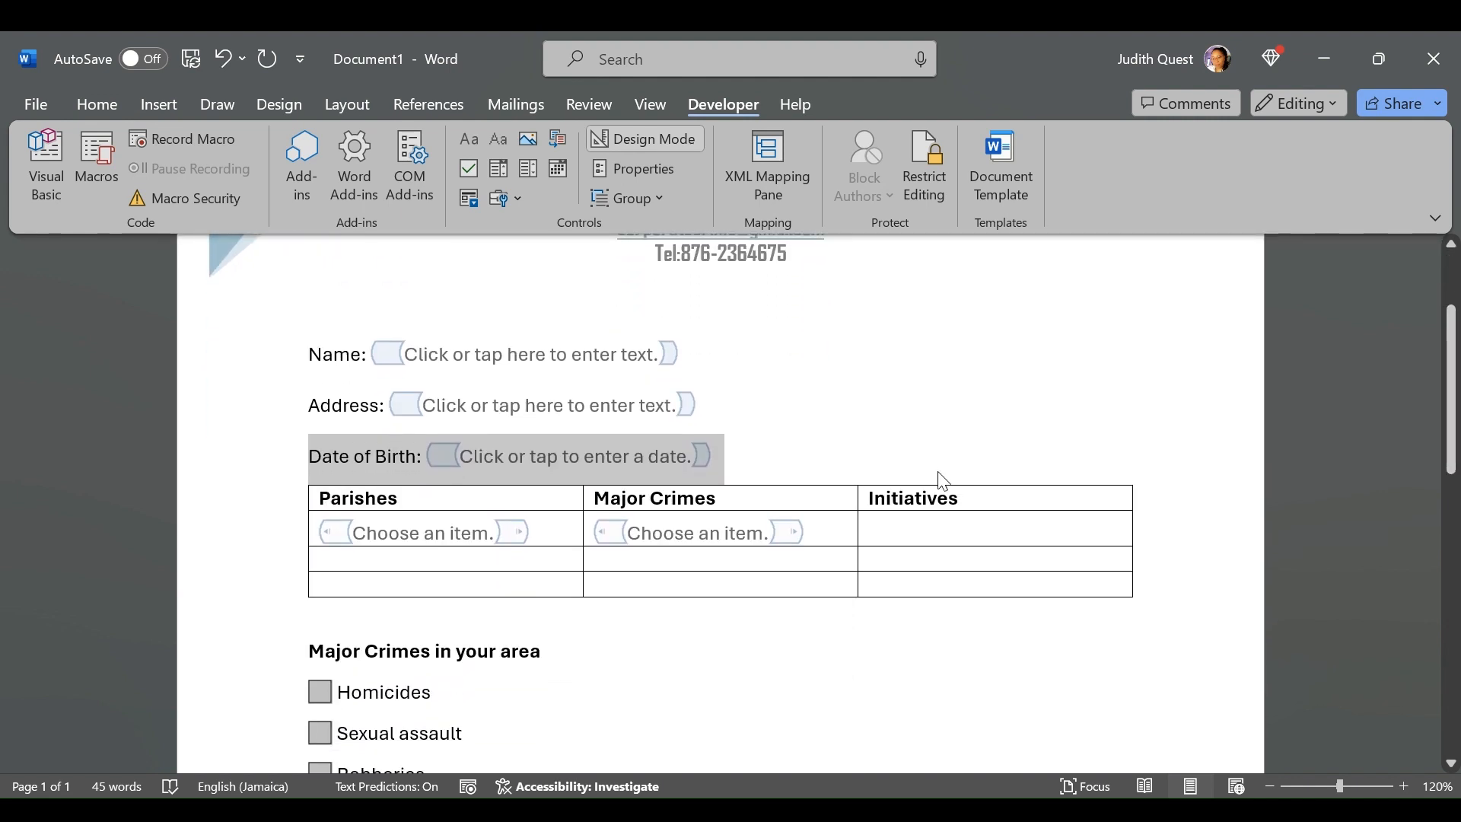